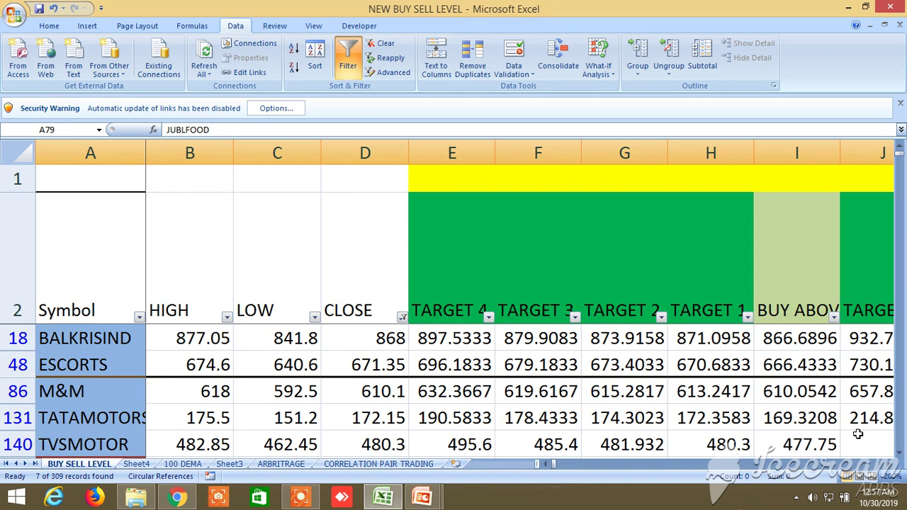
Examine the BUY ABOVE column and its TARGET 1 to TARGET 8 columns on the BUY SELL LEVEL sheet.
click(892, 465)
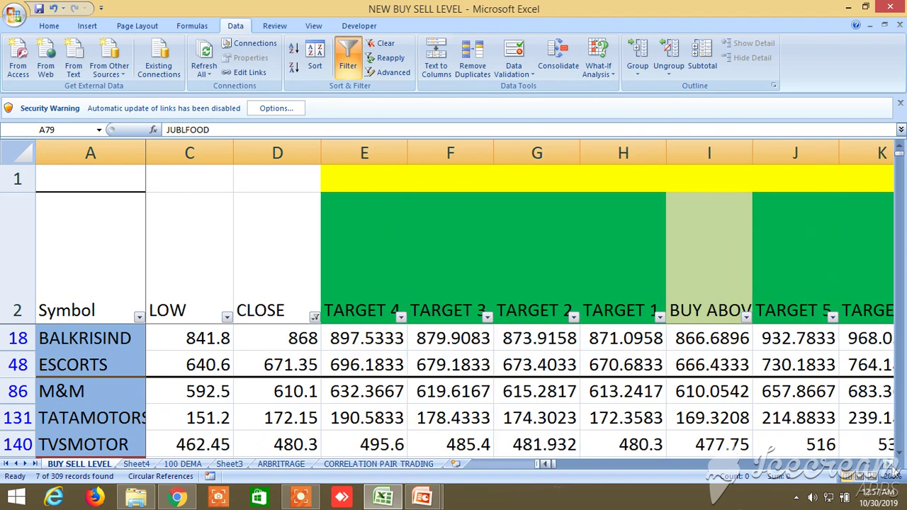
click(694, 259)
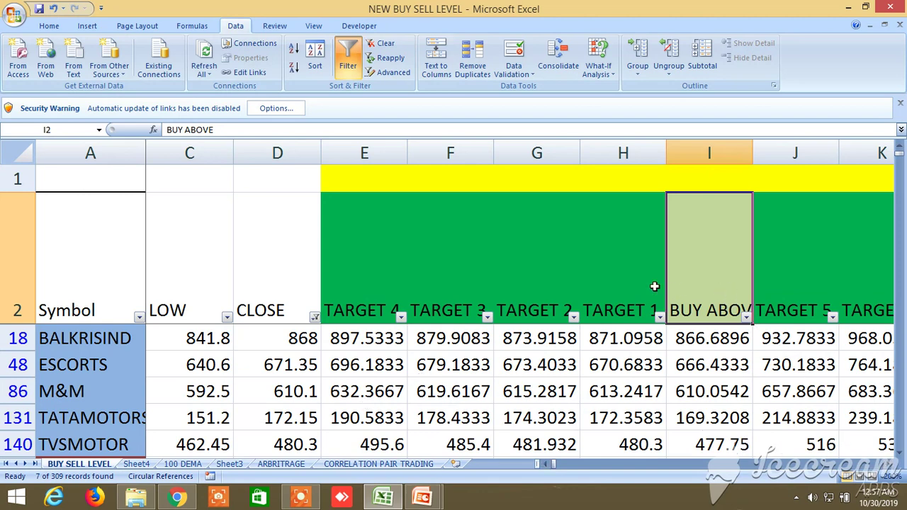
click(611, 268)
click(391, 280)
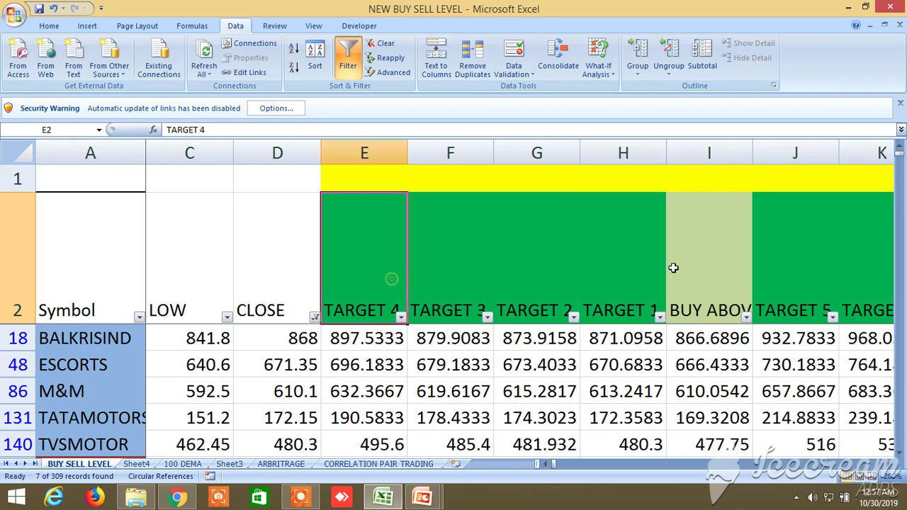
click(807, 270)
click(891, 466)
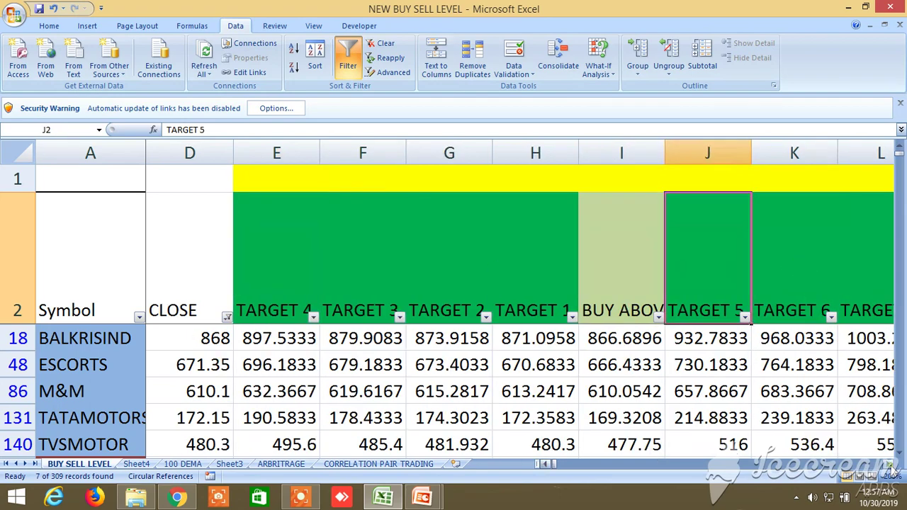
click(891, 468)
click(892, 467)
click(891, 468)
click(722, 284)
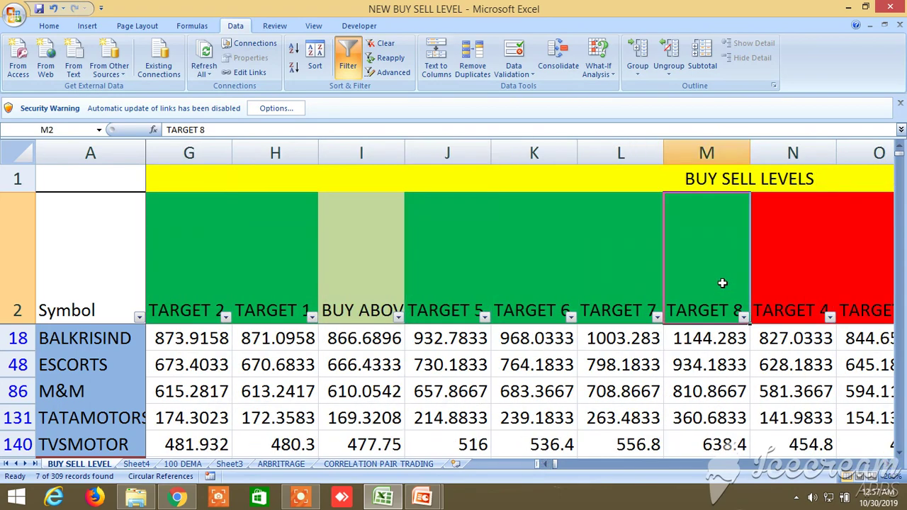
Examine the SELL BELOW column and its Target 1 to Target 8 columns under BUY SELL LEVELS.
click(891, 468)
click(891, 467)
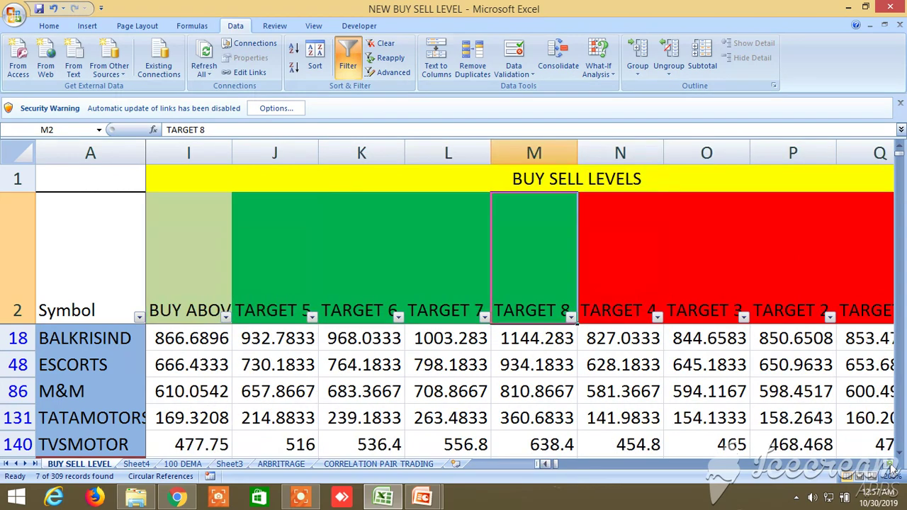
click(891, 468)
click(891, 467)
click(891, 468)
click(682, 260)
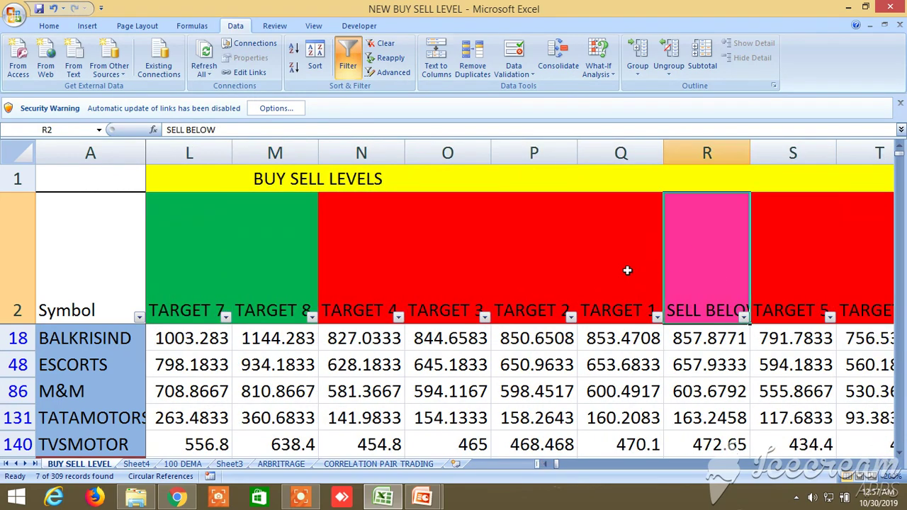
click(628, 271)
click(381, 270)
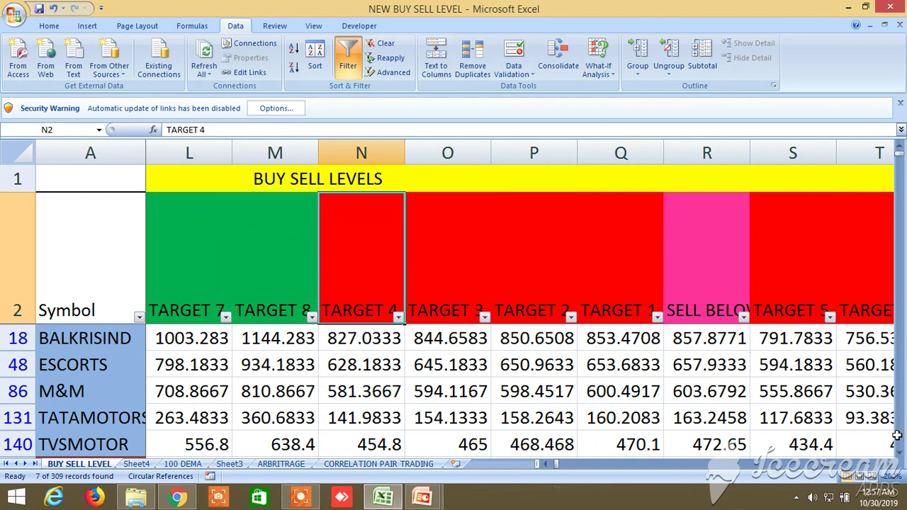
click(890, 464)
click(890, 465)
click(890, 465)
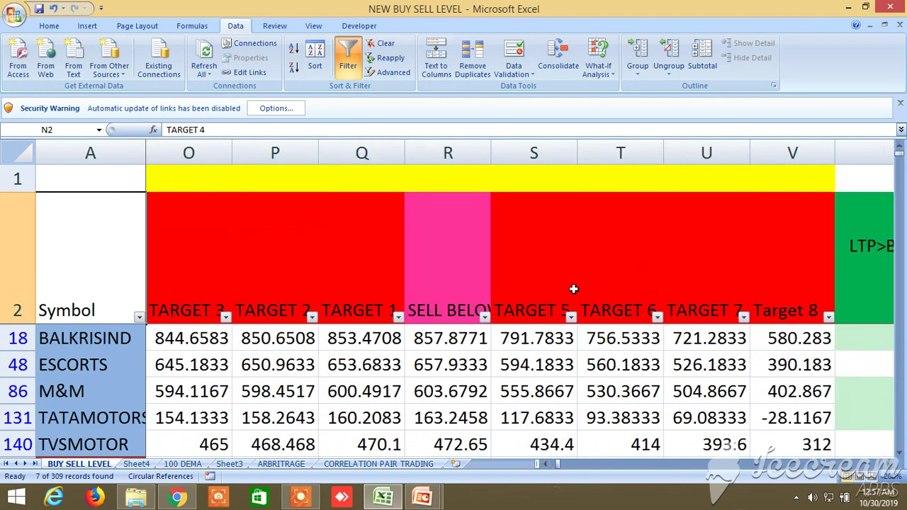
click(524, 275)
click(811, 238)
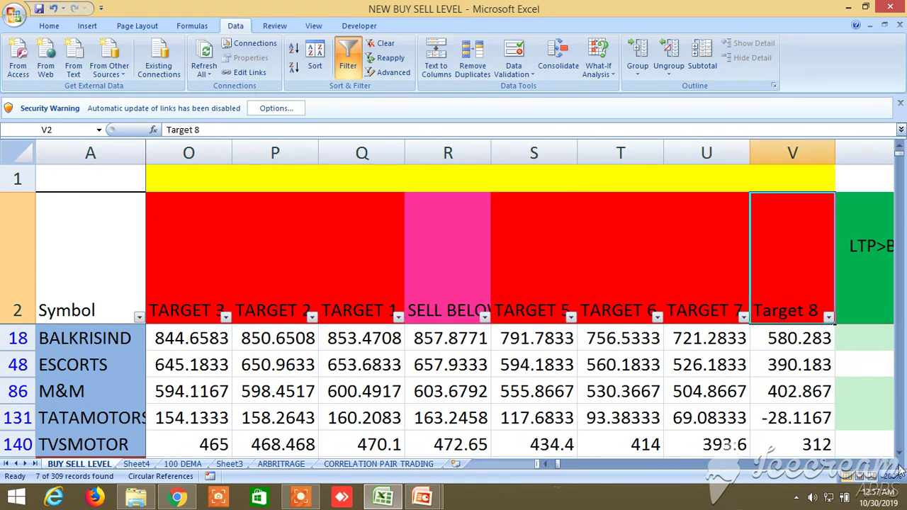
Look through the LTP-versus-target condition columns and the ALTERNATIVE BUY SELL LEVELS columns.
click(890, 465)
click(890, 465)
click(890, 465)
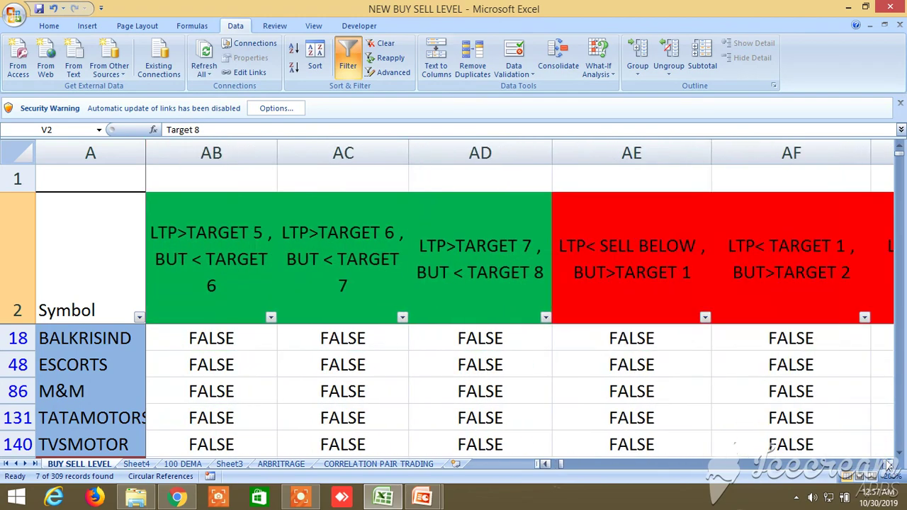
click(890, 465)
click(890, 465)
click(890, 465)
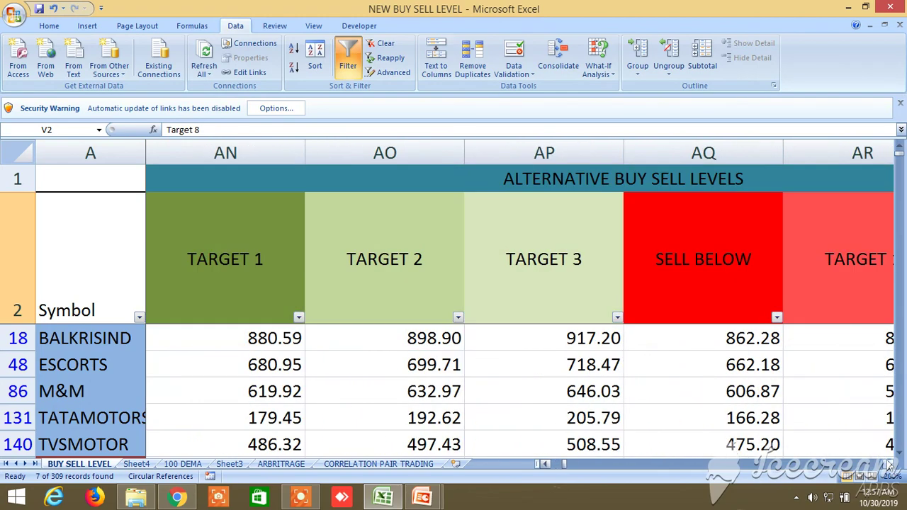
click(890, 465)
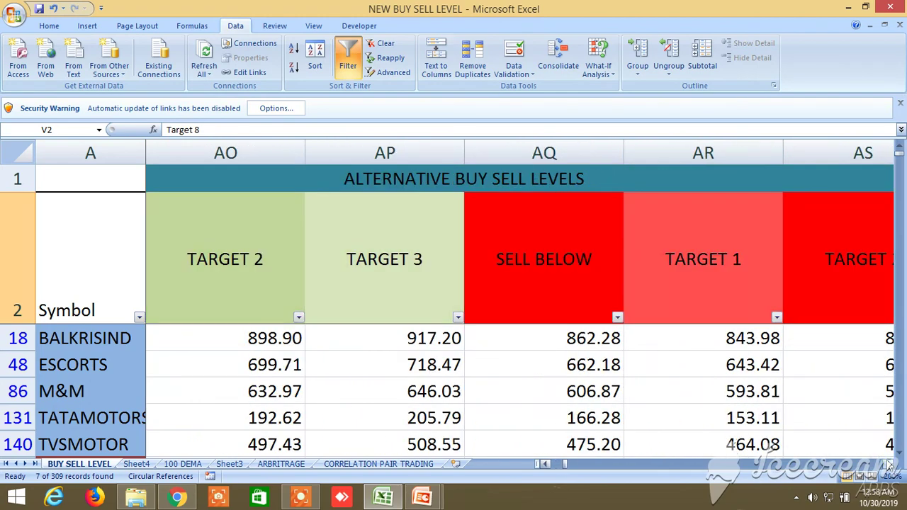
click(890, 465)
click(890, 465)
click(890, 465)
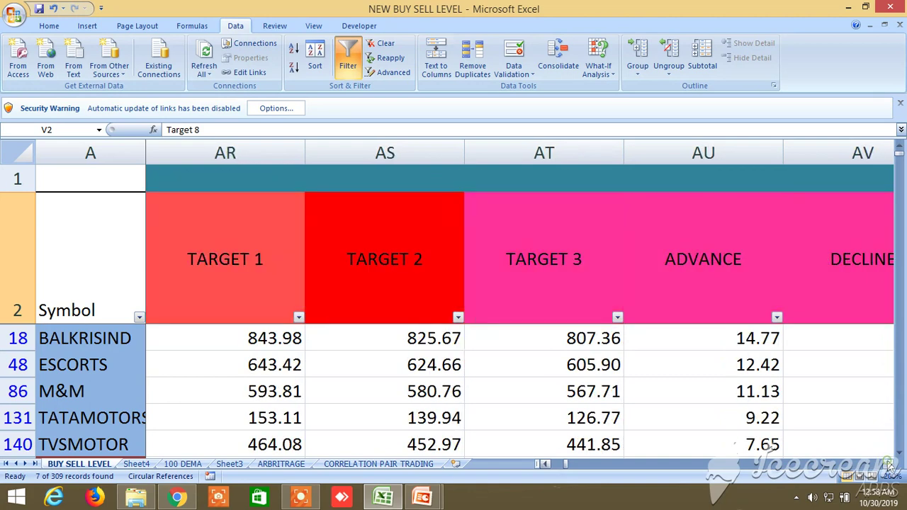
Review the advance, decline, volatility, delivery percentage, change in price, change in open interest and typical price columns.
click(890, 465)
click(890, 465)
click(890, 465)
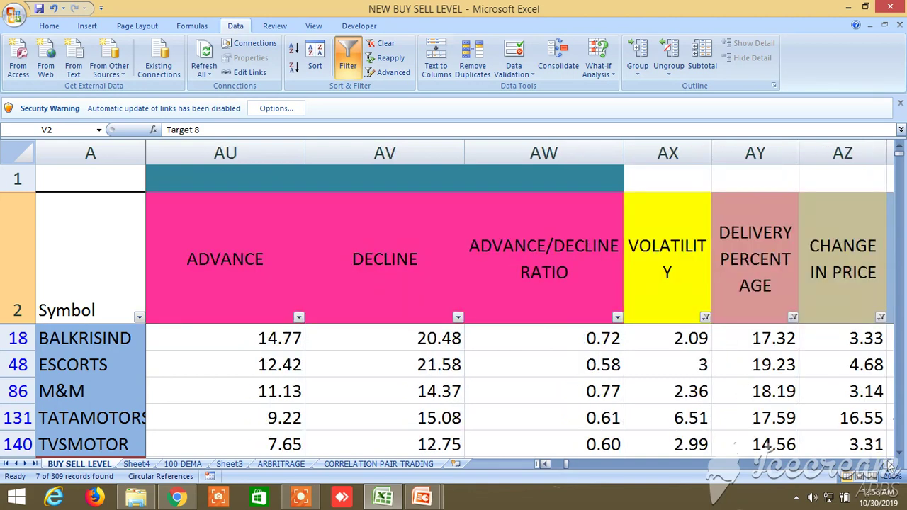
click(890, 465)
click(890, 464)
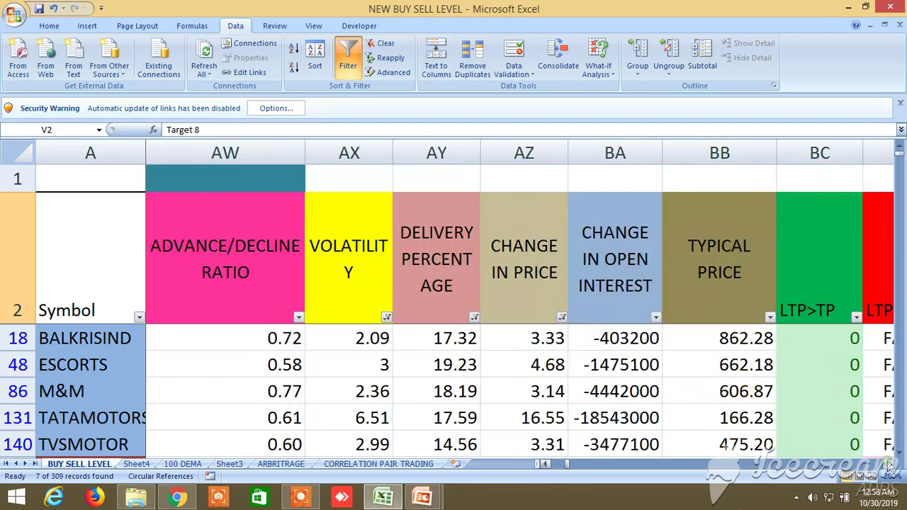
click(890, 465)
click(890, 465)
Examine the FIBONACCI LEVEL and PIVOT POINT columns, then return to the first price columns of the sheet.
click(890, 465)
click(890, 465)
click(890, 465)
drag(890, 465, 890, 465)
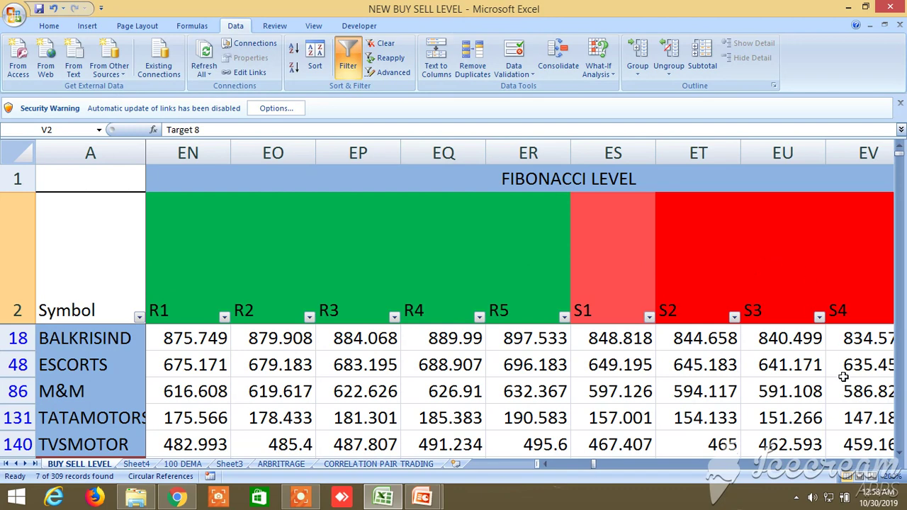
drag(890, 465, 890, 465)
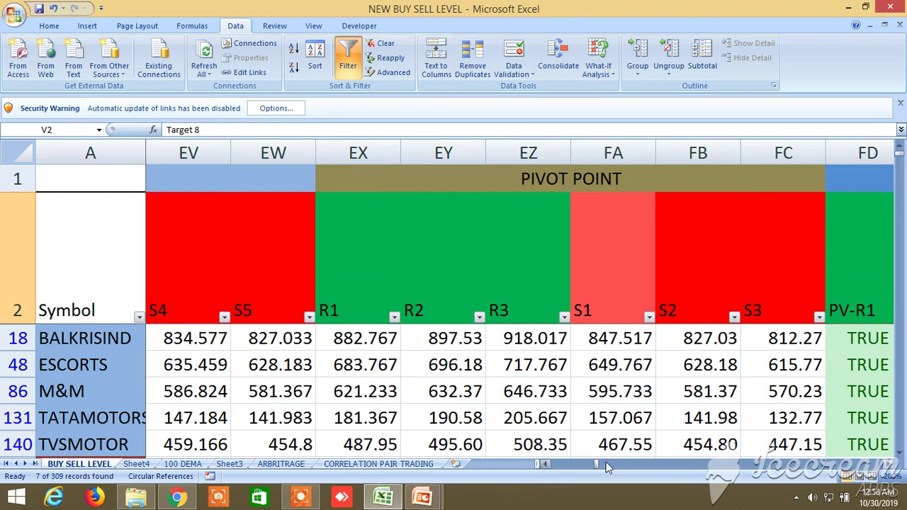
drag(597, 467, 535, 463)
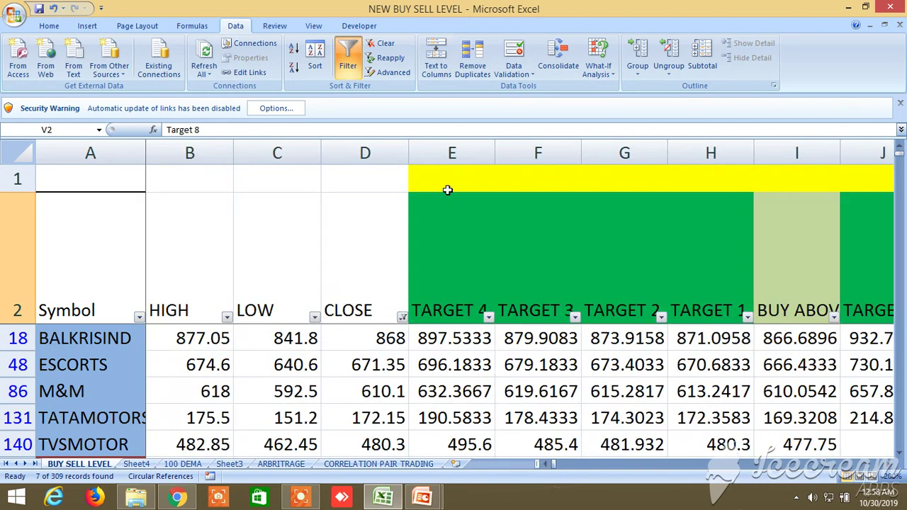
Review the indicator columns through EMA 5-8-13 CROSSOVER and PIVOT POINT, and view the average prices on the CORRELATION PAIR TRADING sheet.
drag(890, 464, 890, 465)
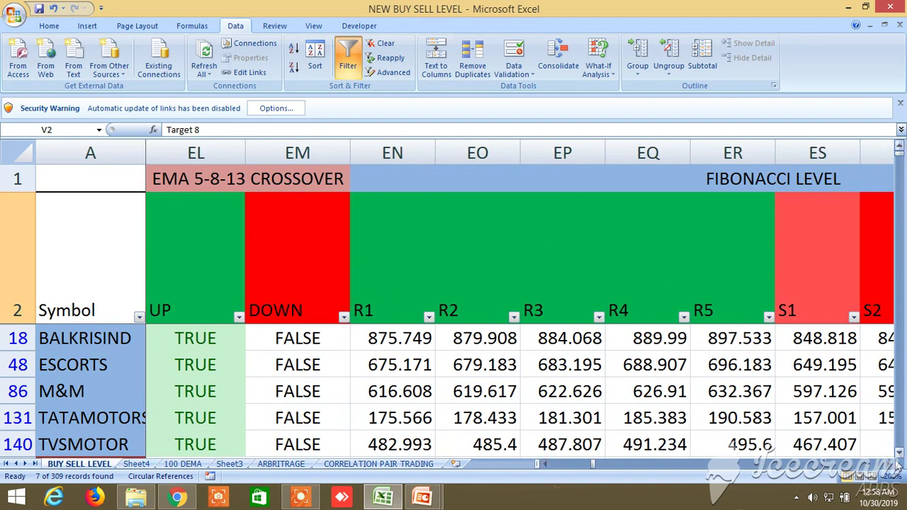
drag(890, 465, 890, 465)
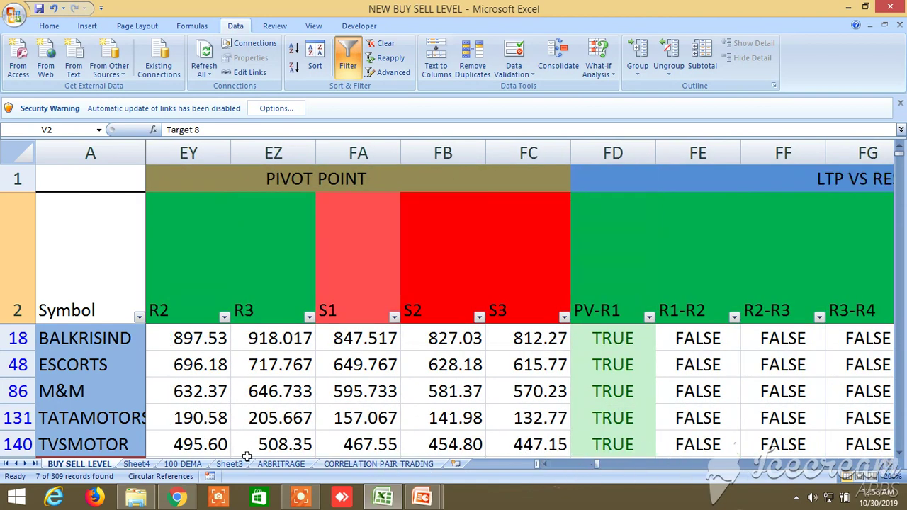
click(363, 464)
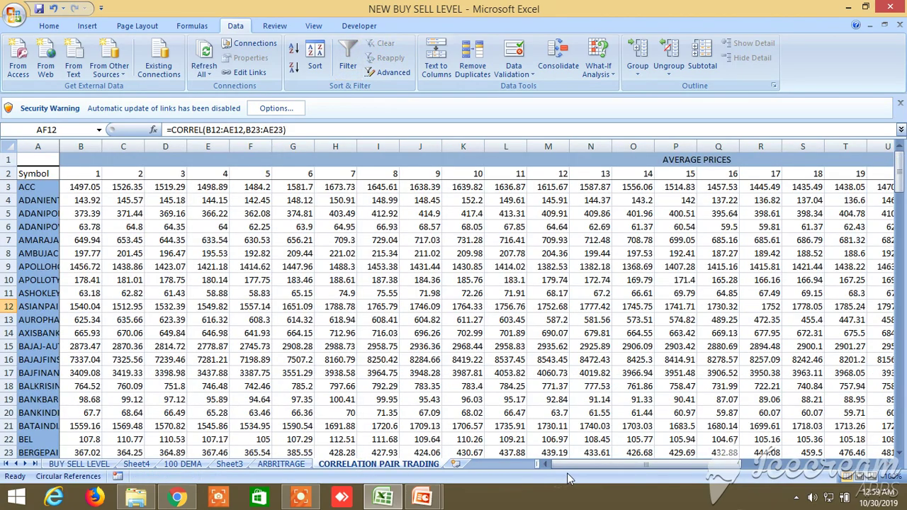
drag(581, 462, 614, 457)
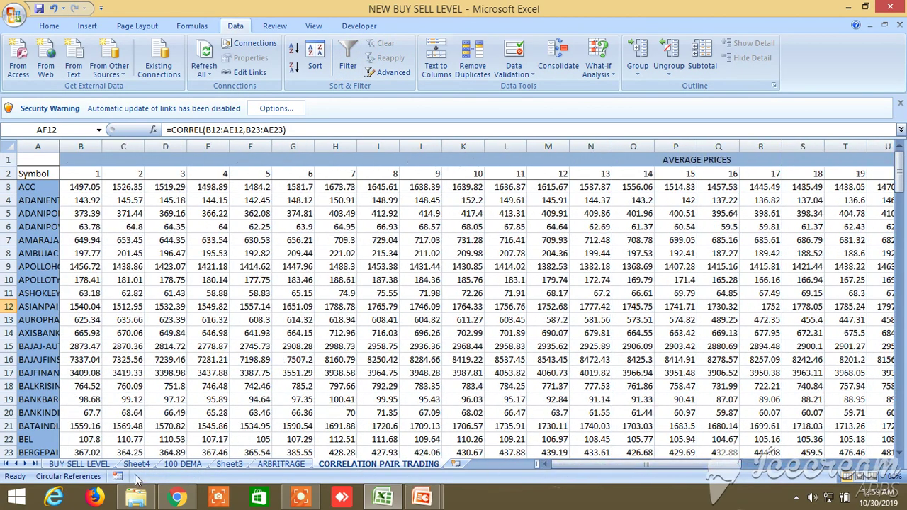
Return to the BUY SELL LEVEL sheet and turn off the table's filter to show every symbol.
click(80, 466)
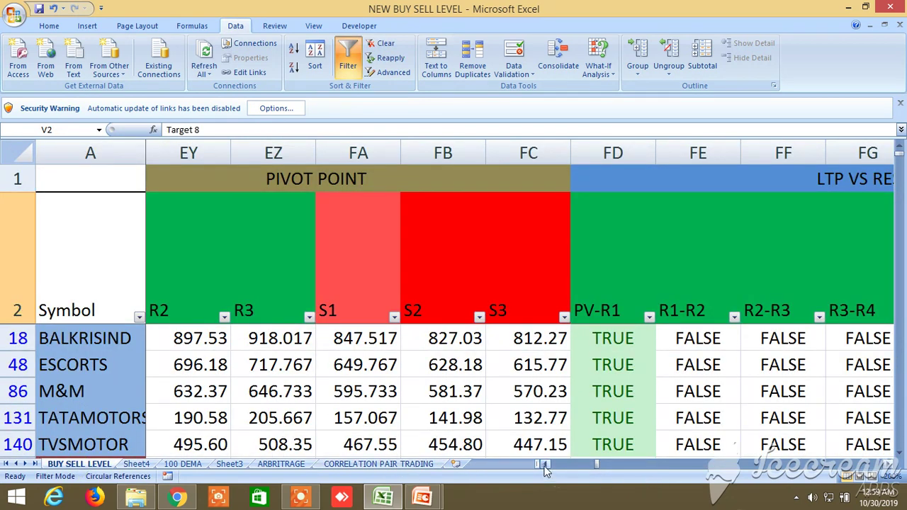
drag(546, 469, 547, 469)
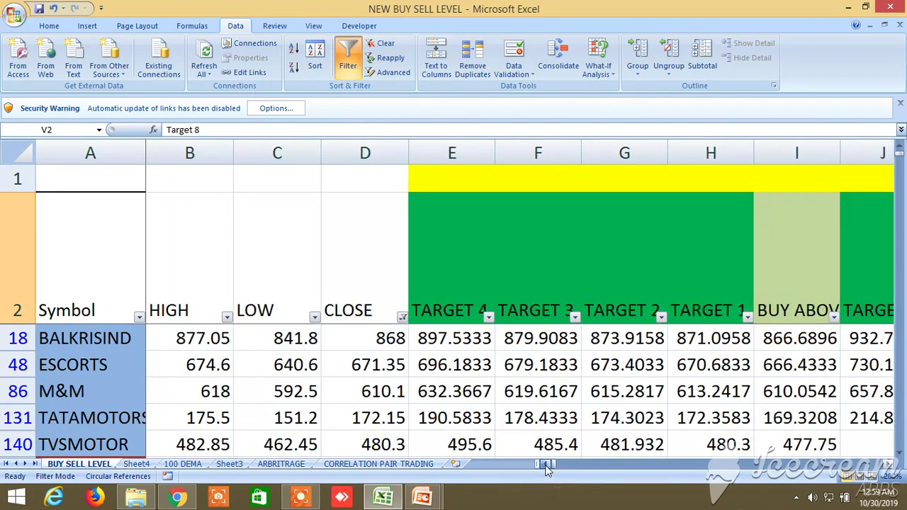
click(348, 56)
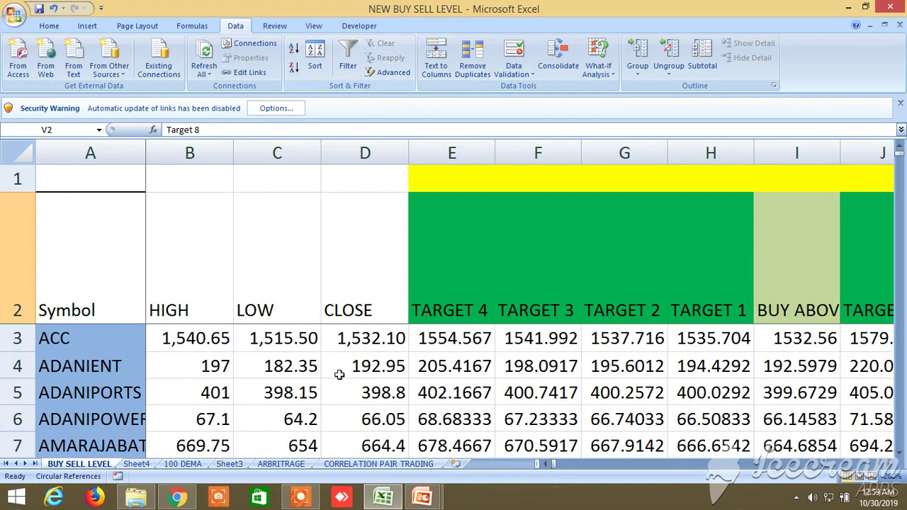
Find and examine the BANKNIFTY FUT, nifty fut, BANKNIFTY and NIFTY rows, rows 160 to 163.
scroll(338, 376, down, 20)
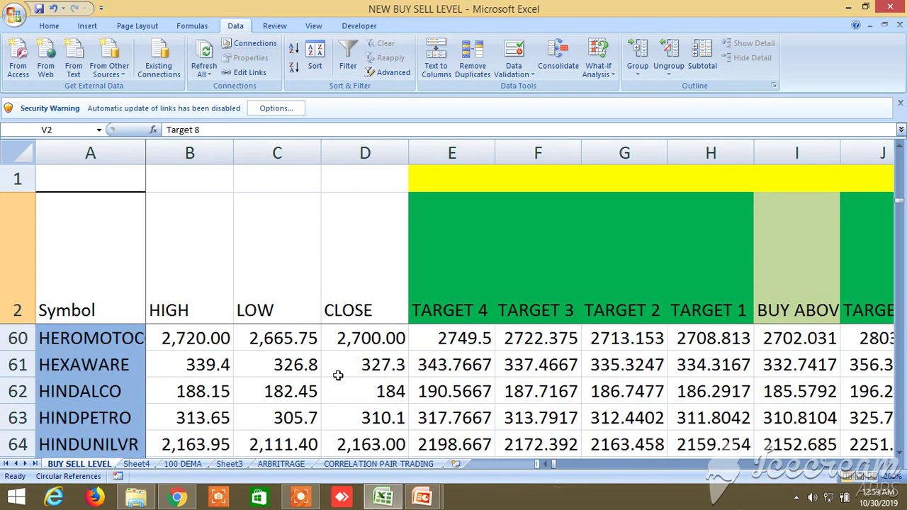
scroll(339, 376, down, 20)
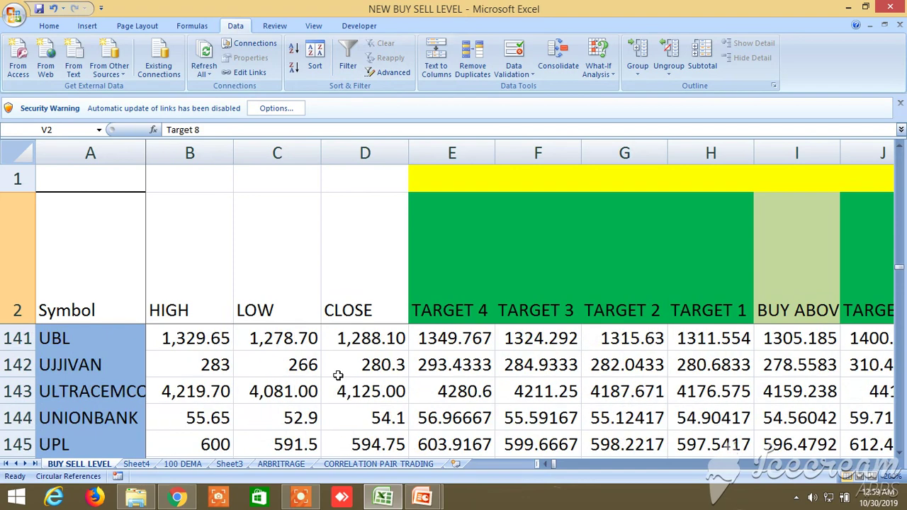
scroll(338, 376, down, 2)
scroll(339, 376, down, 1)
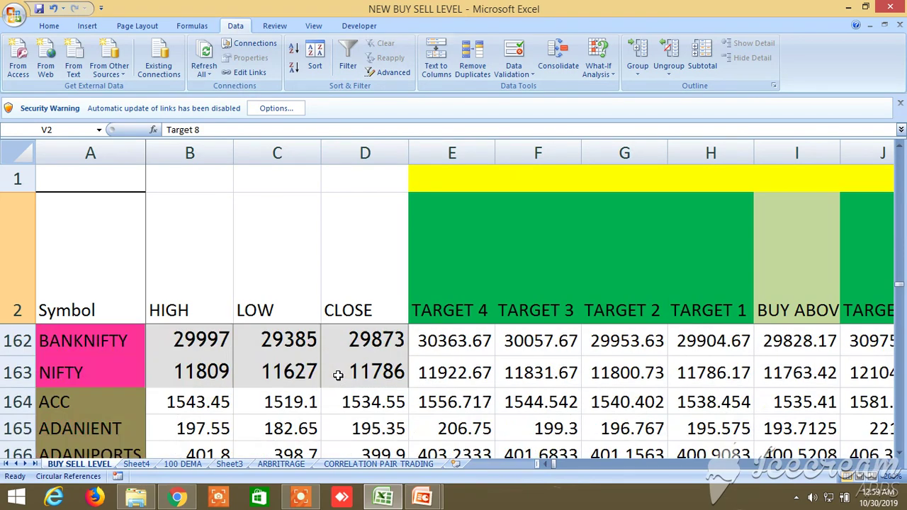
scroll(338, 375, up, 1)
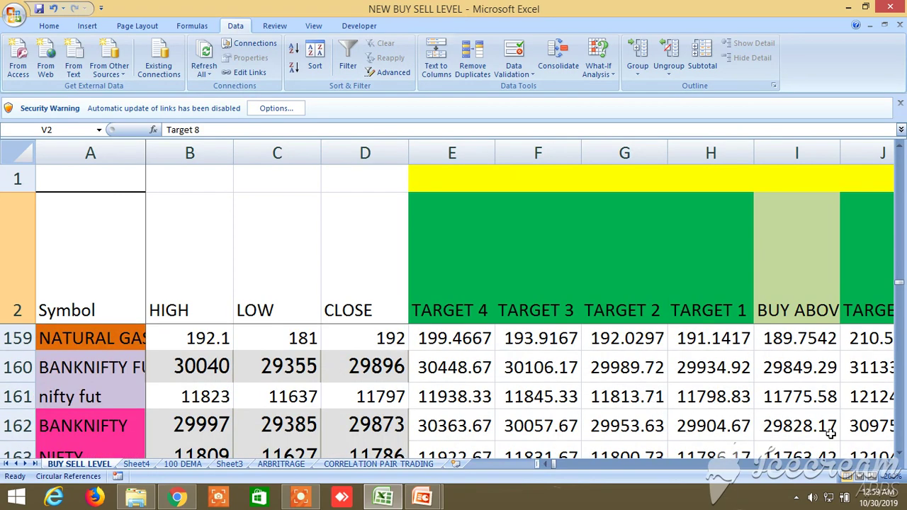
click(900, 451)
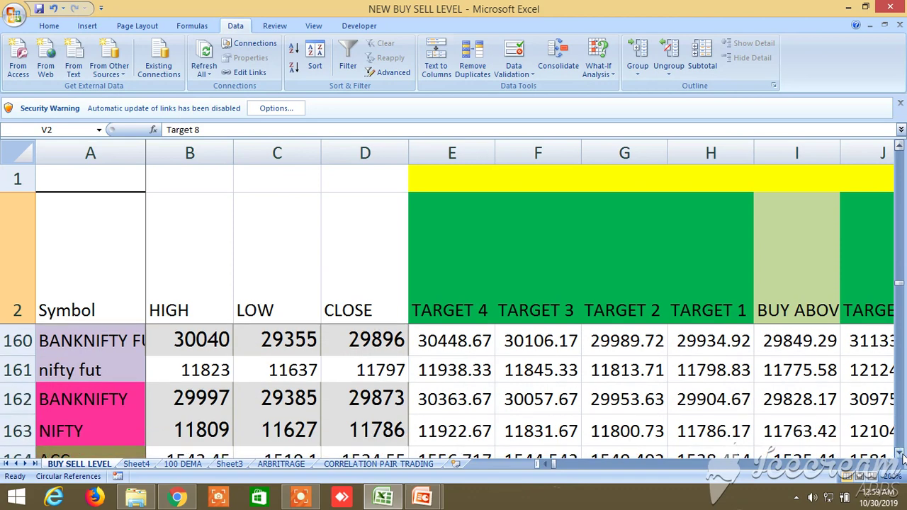
click(90, 340)
click(91, 367)
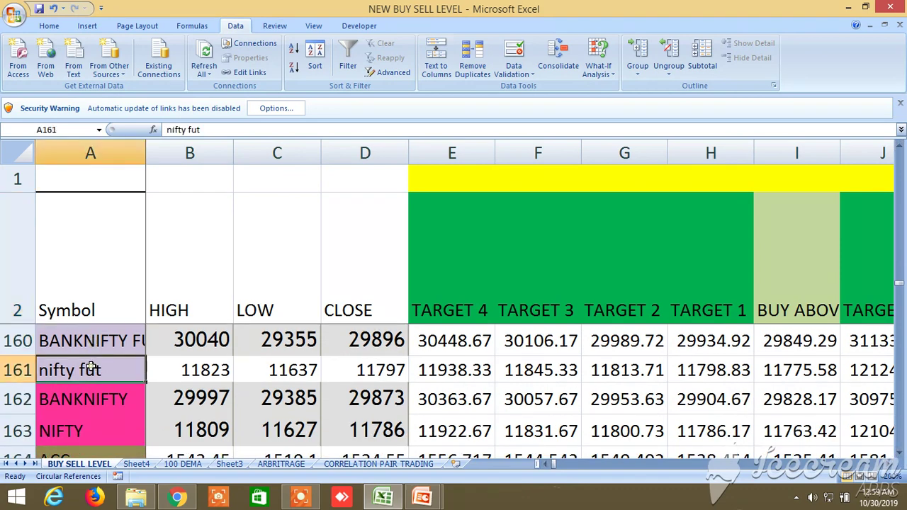
click(91, 399)
click(93, 430)
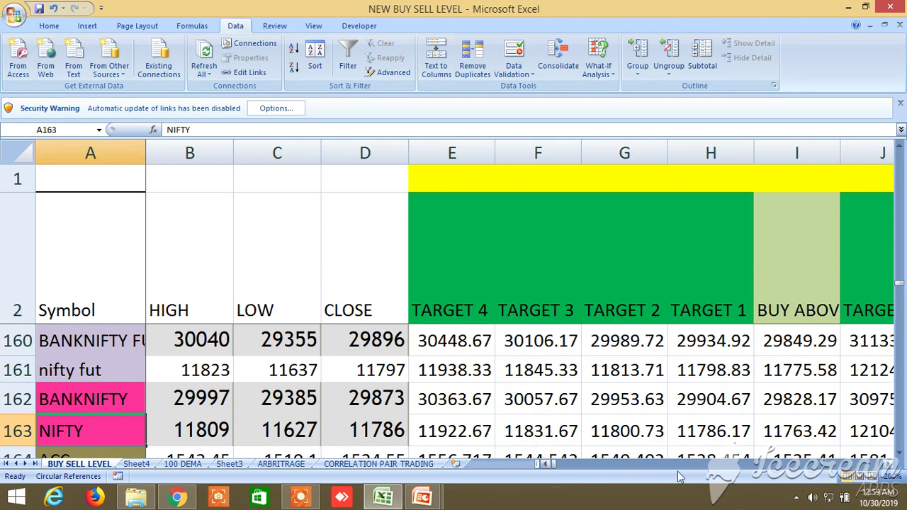
Examine the BUY SELL LEVELS target columns for the index rows, checking the BANKNIFTY TARGET 3 formula and the CLOSE header.
click(887, 465)
click(887, 465)
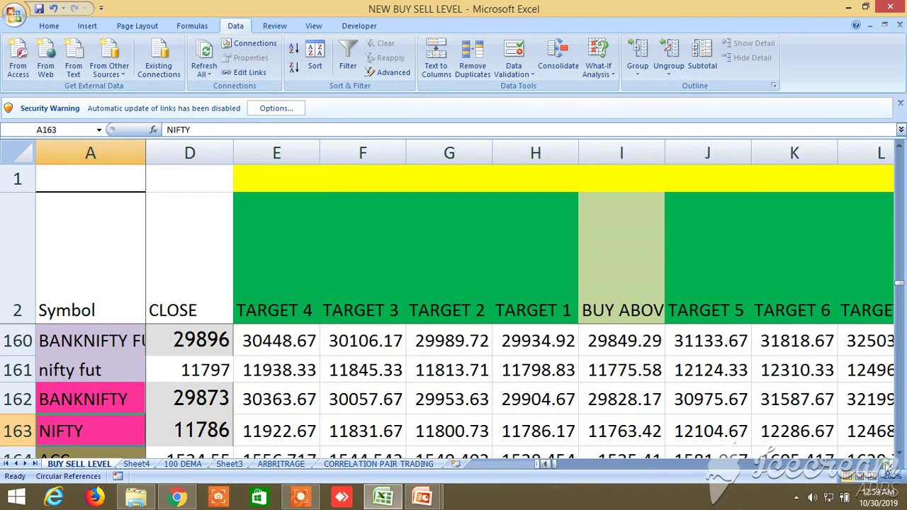
click(887, 465)
click(888, 465)
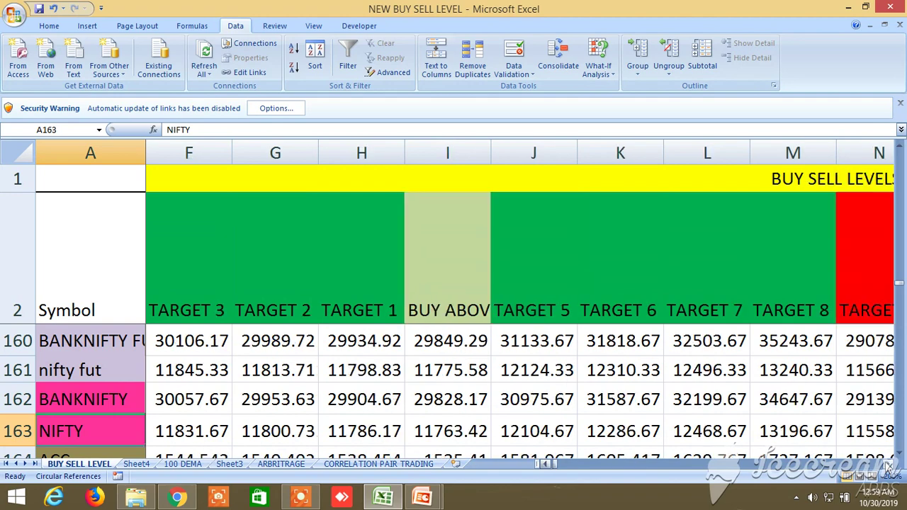
click(888, 465)
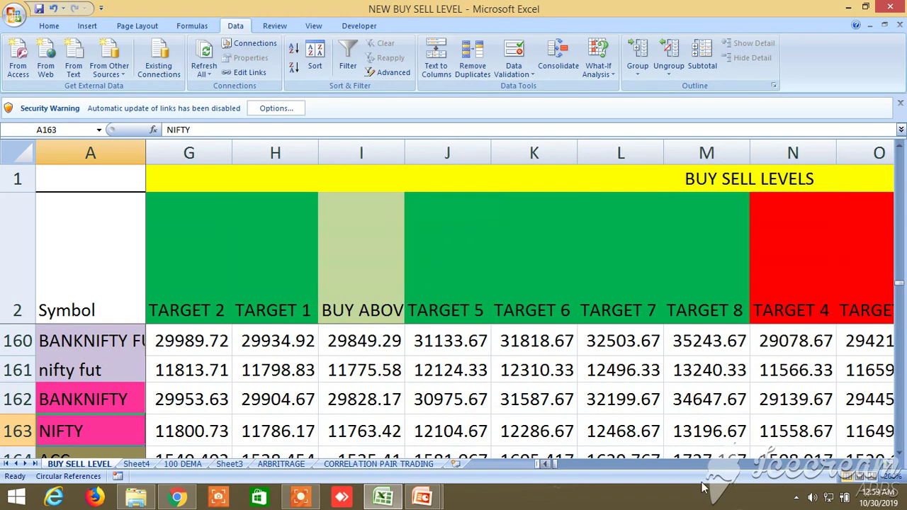
drag(551, 465, 542, 468)
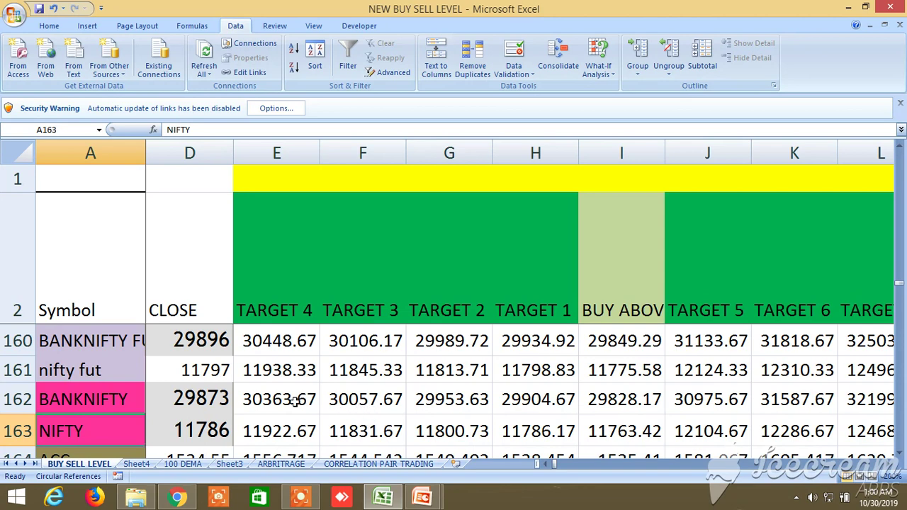
click(385, 402)
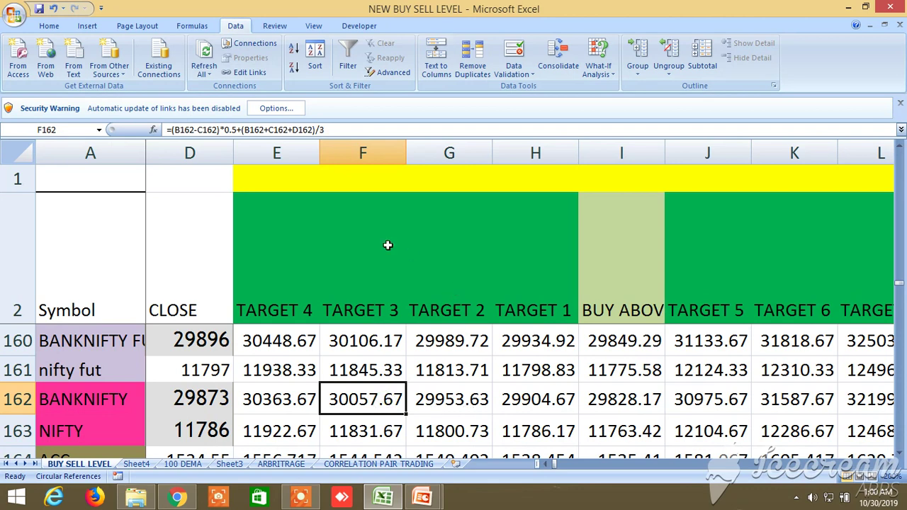
click(199, 226)
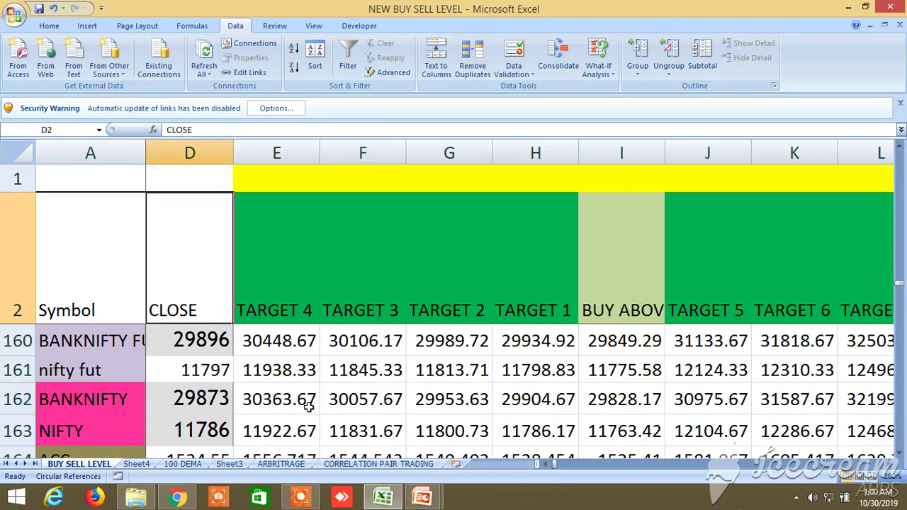
Review the NORMDIST, PROBABILITY, FIBONACCI LEVEL and PIVOT POINT columns for the index rows, then return to the HIGH, LOW and CLOSE columns.
click(890, 465)
drag(891, 466, 891, 468)
scroll(892, 470, right, 4)
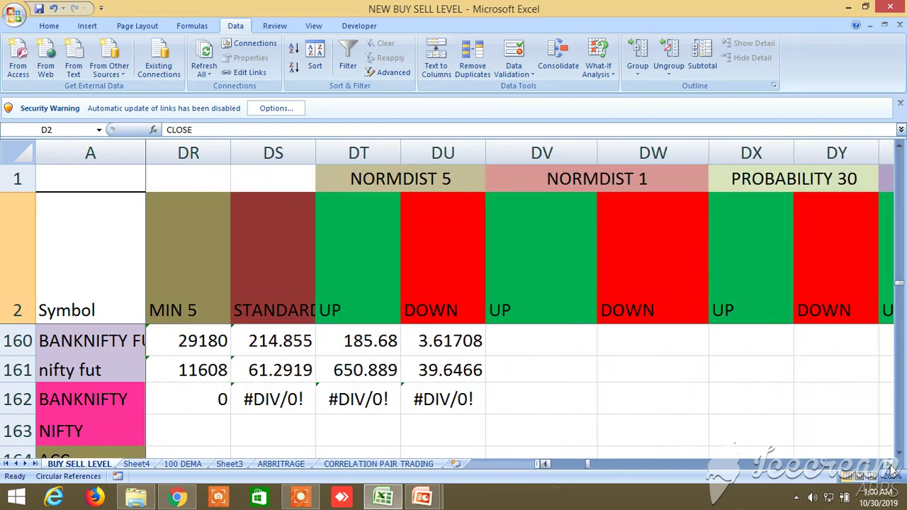
scroll(892, 469, right, 9)
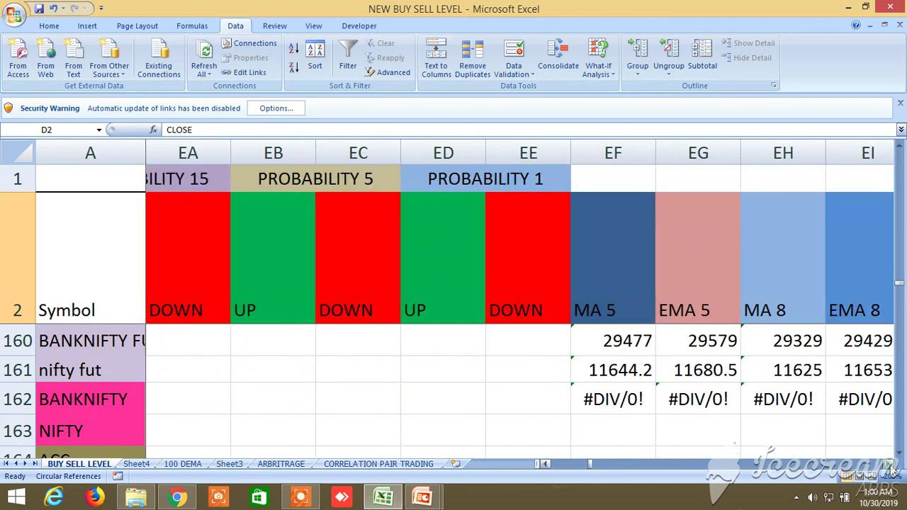
scroll(891, 470, right, 14)
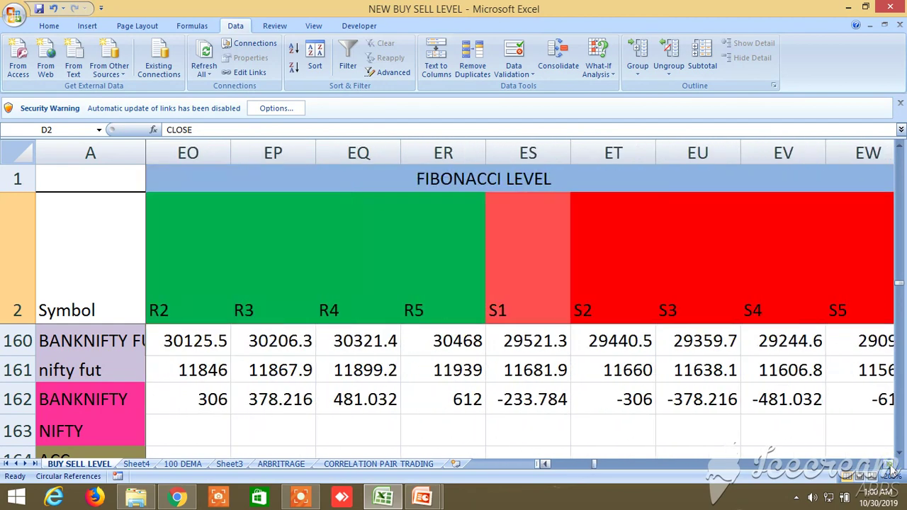
scroll(892, 470, right, 2)
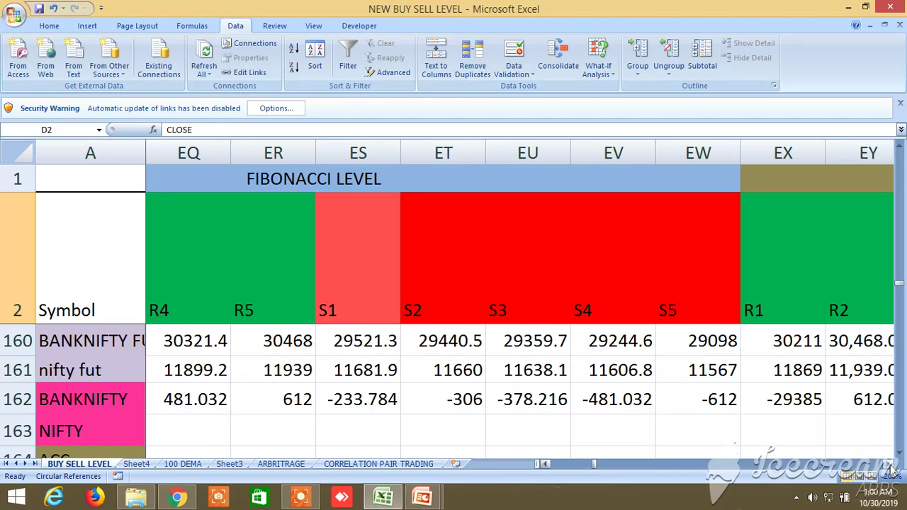
scroll(891, 470, right, 1)
scroll(891, 470, right, 1)
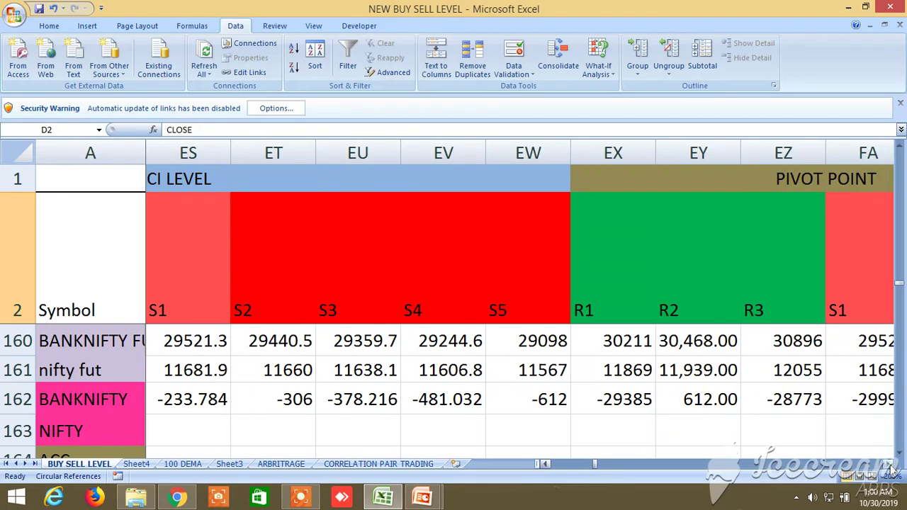
scroll(891, 469, right, 3)
scroll(892, 470, right, 1)
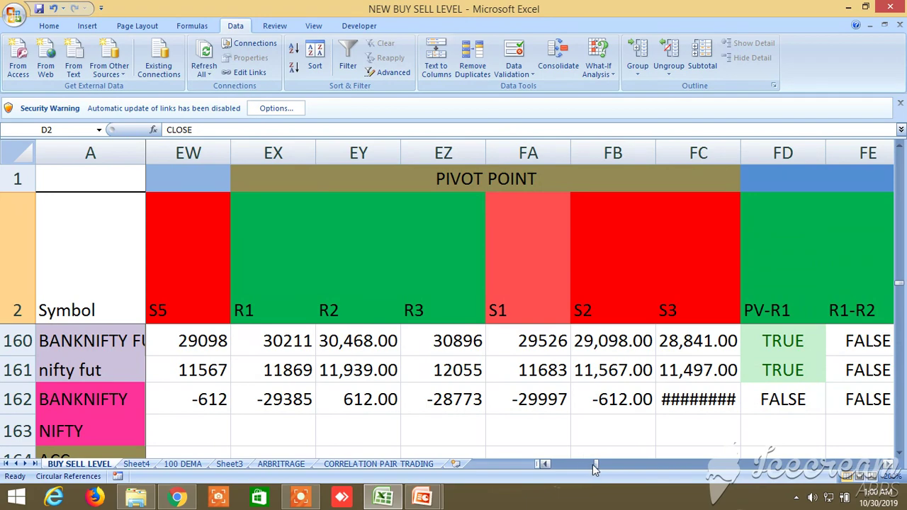
drag(594, 466, 528, 461)
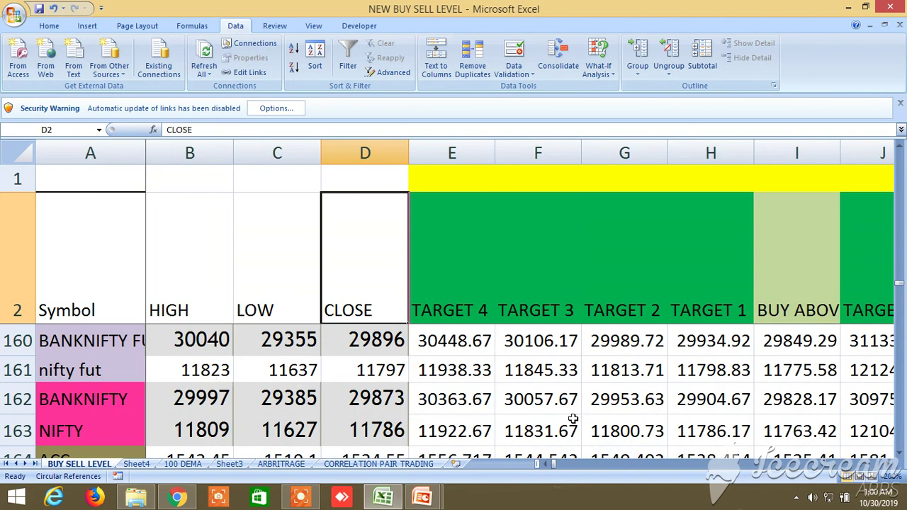
Browse the stock rows below NIFTY and the commodity rows from CRUDEOIL to GOLD, ending at the CRUDEOIL row.
scroll(442, 411, down, 4)
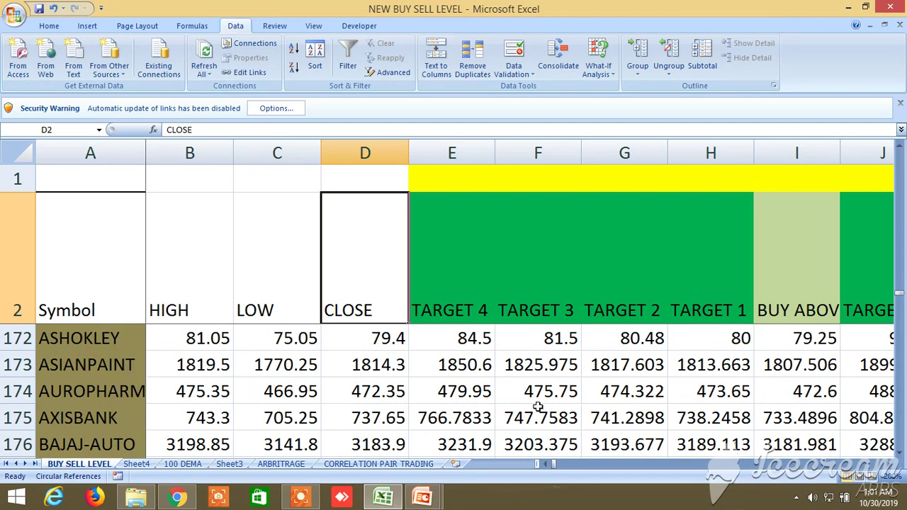
scroll(538, 407, up, 2)
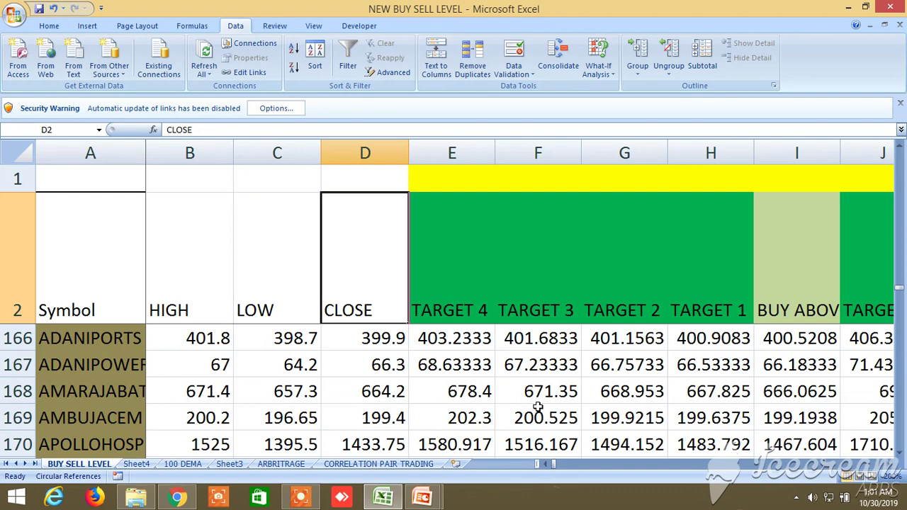
scroll(538, 407, up, 2)
scroll(537, 411, up, 3)
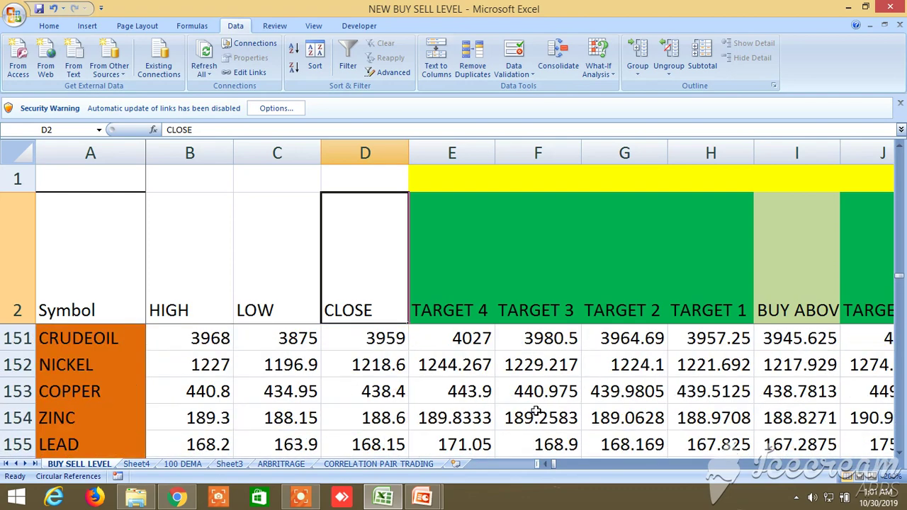
scroll(537, 411, down, 5)
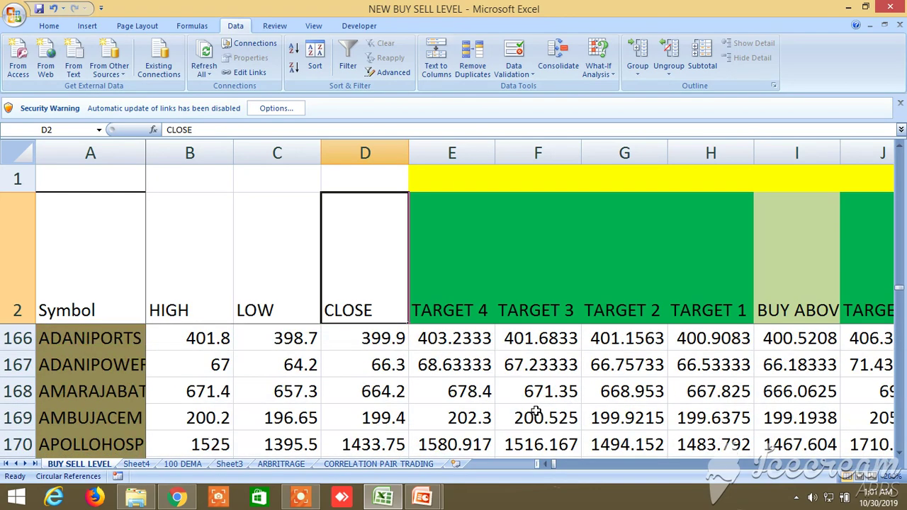
scroll(543, 405, up, 3)
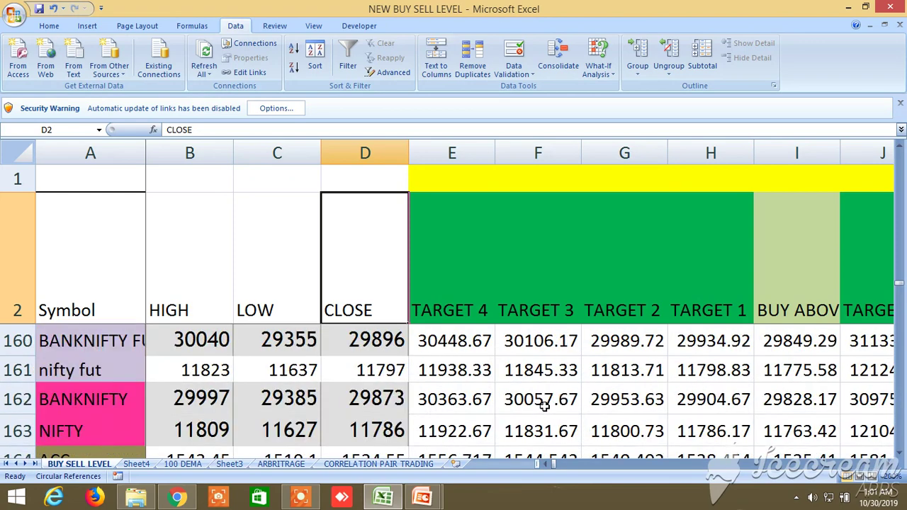
scroll(544, 406, up, 1)
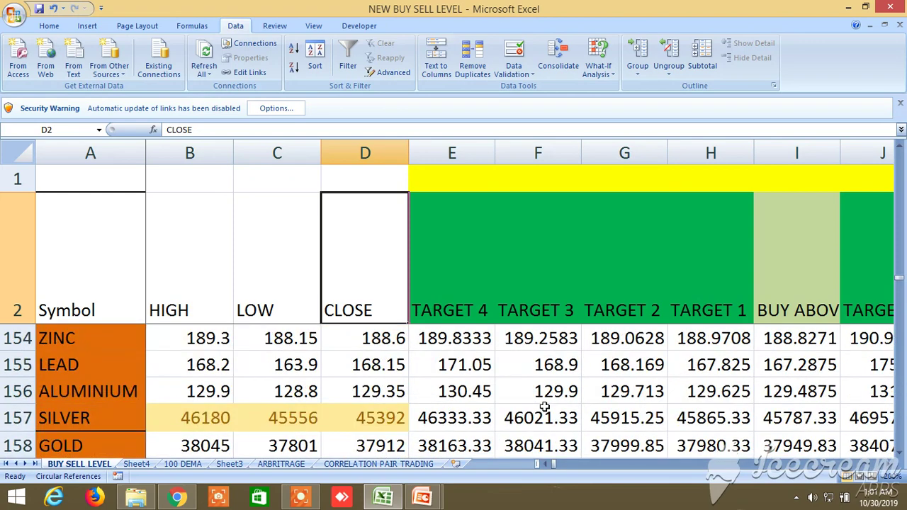
scroll(544, 406, up, 1)
scroll(544, 406, up, 1)
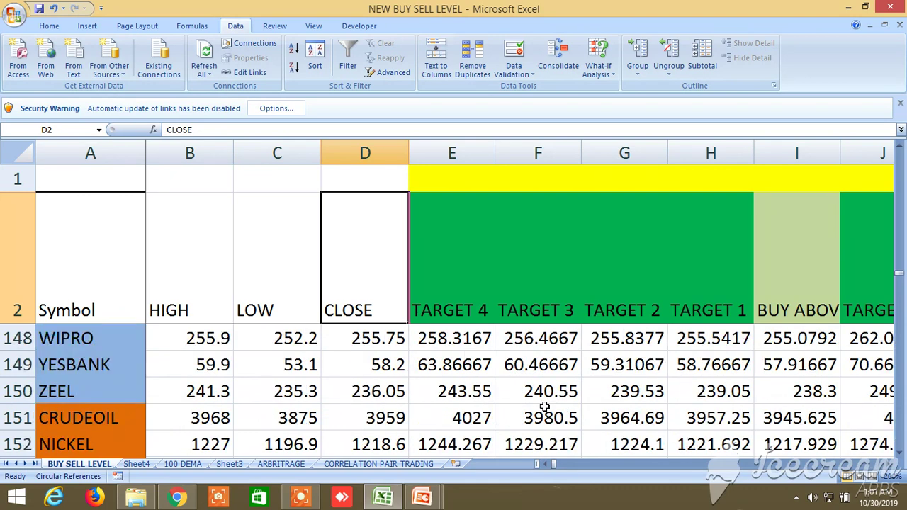
scroll(544, 406, down, 1)
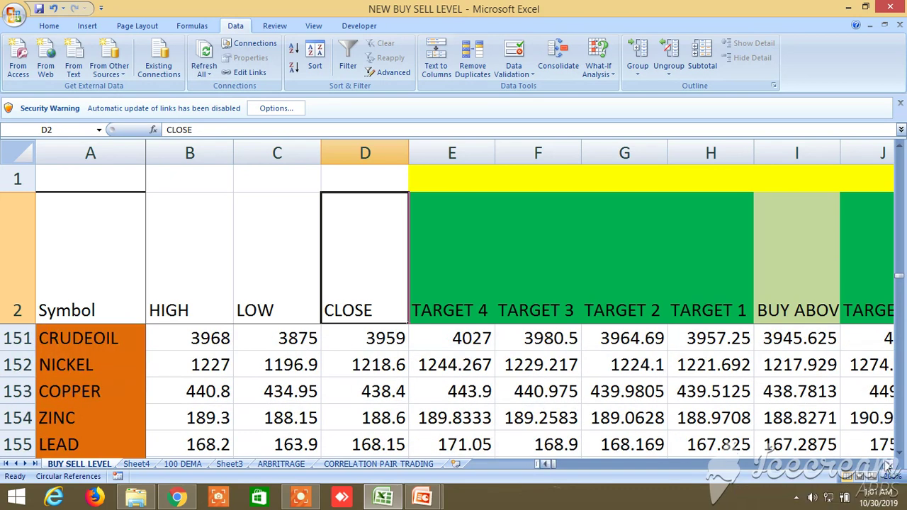
scroll(487, 421, down, 4)
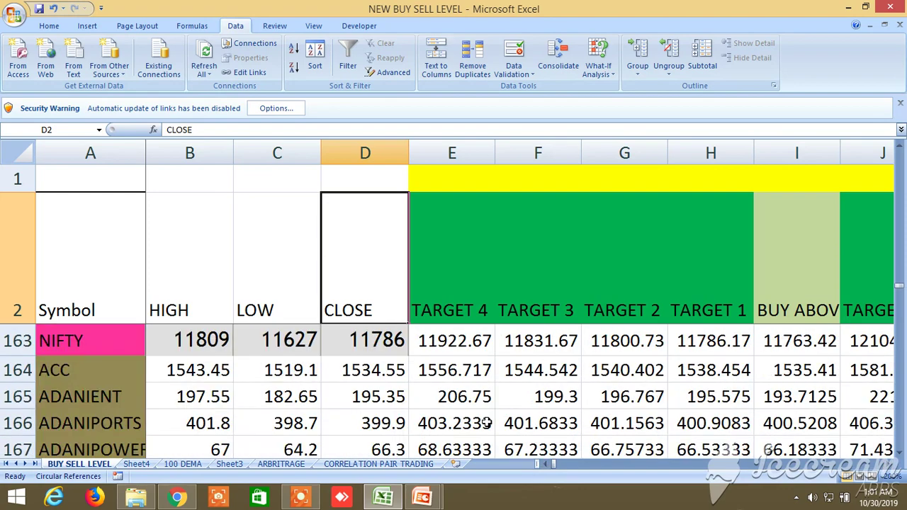
scroll(487, 421, down, 4)
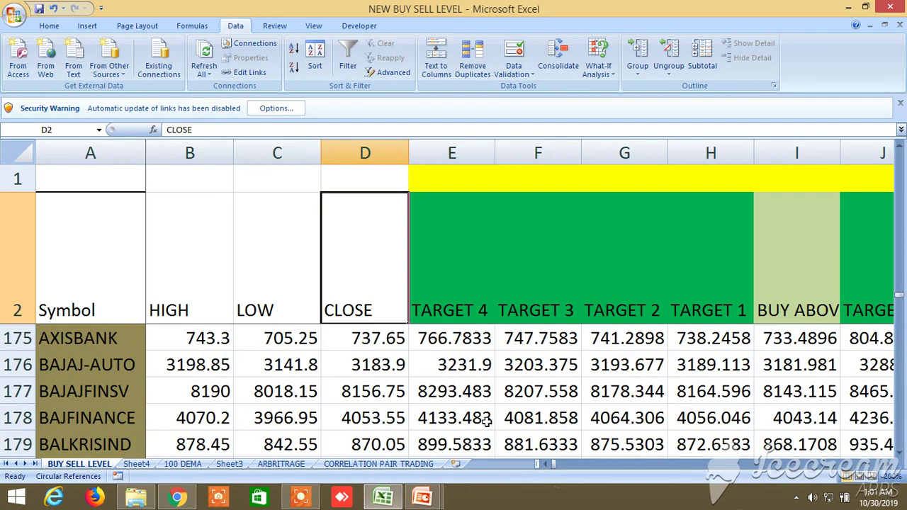
scroll(487, 421, up, 3)
scroll(487, 421, up, 4)
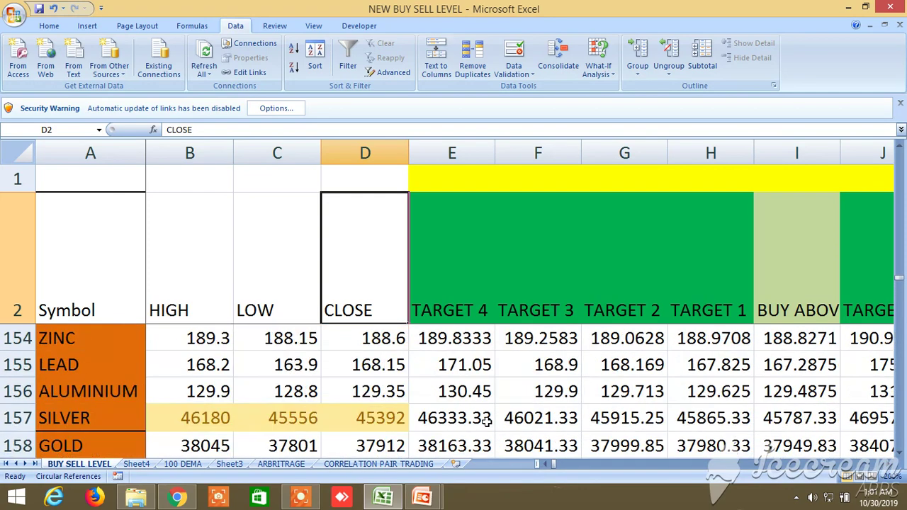
scroll(487, 421, up, 1)
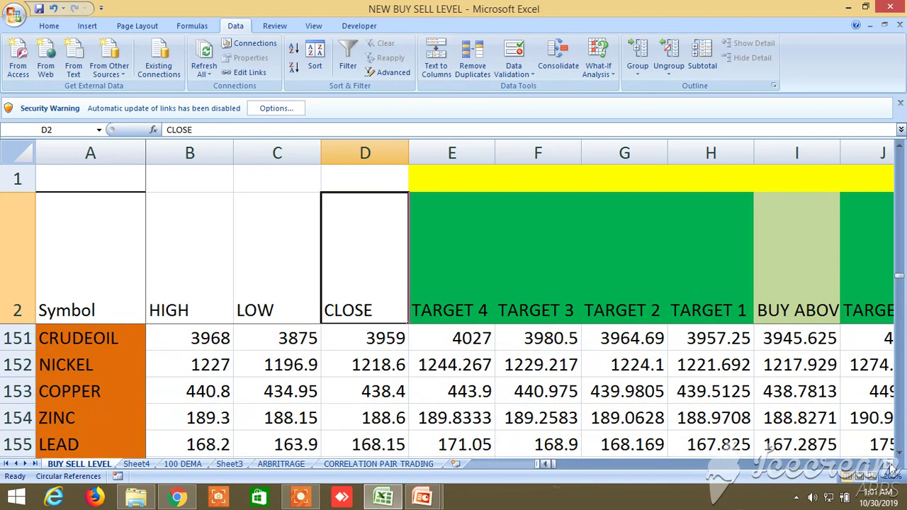
Examine the commodity rows CRUDEOIL to LEAD across the BUY SELL LEVELS, ALTERNATIVE BUY SELL LEVELS, moving average, PROBABILITY and FIBONACCI LEVEL columns.
scroll(892, 471, right, 7)
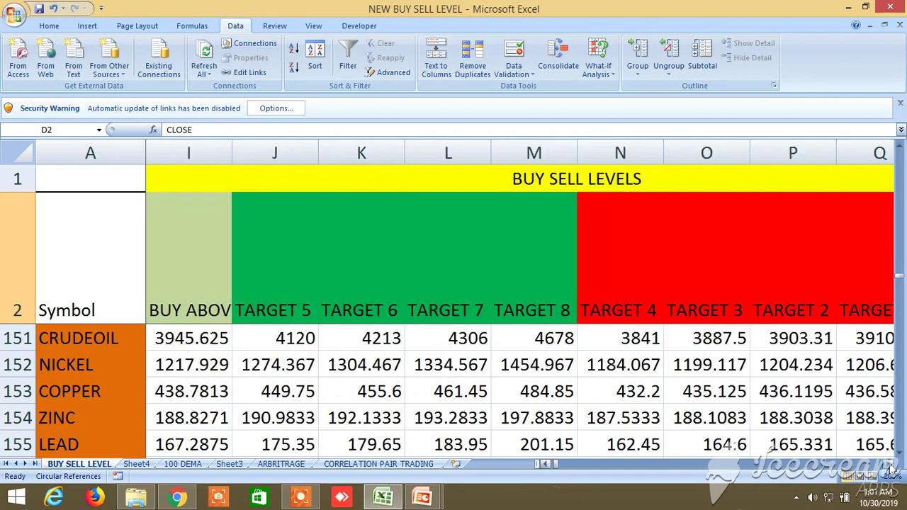
scroll(891, 470, right, 6)
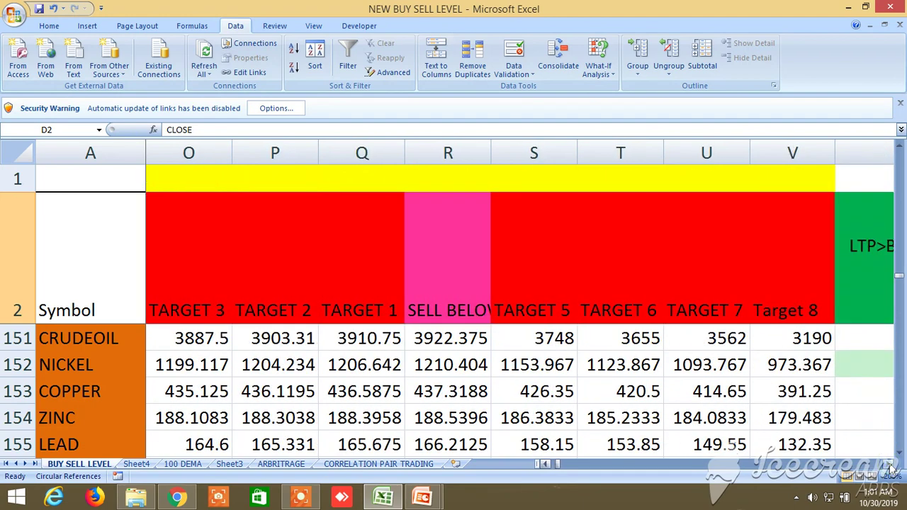
scroll(891, 471, right, 10)
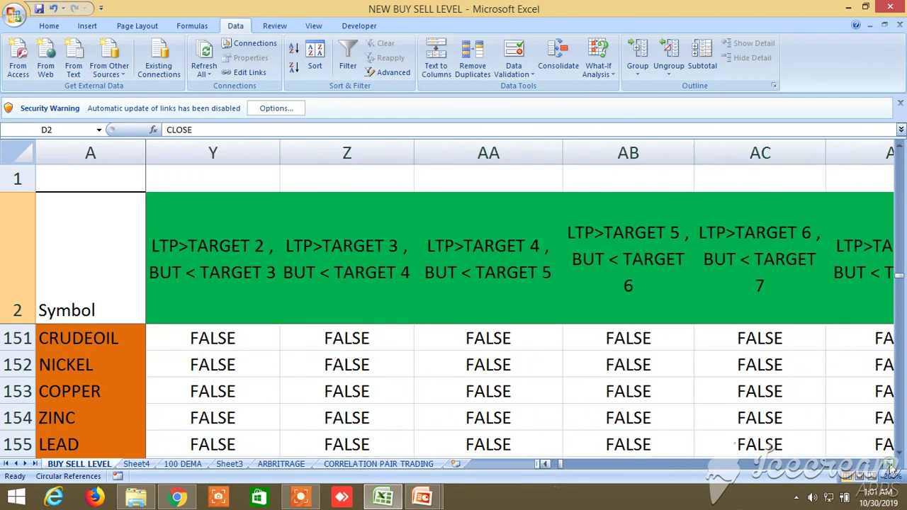
scroll(892, 470, right, 16)
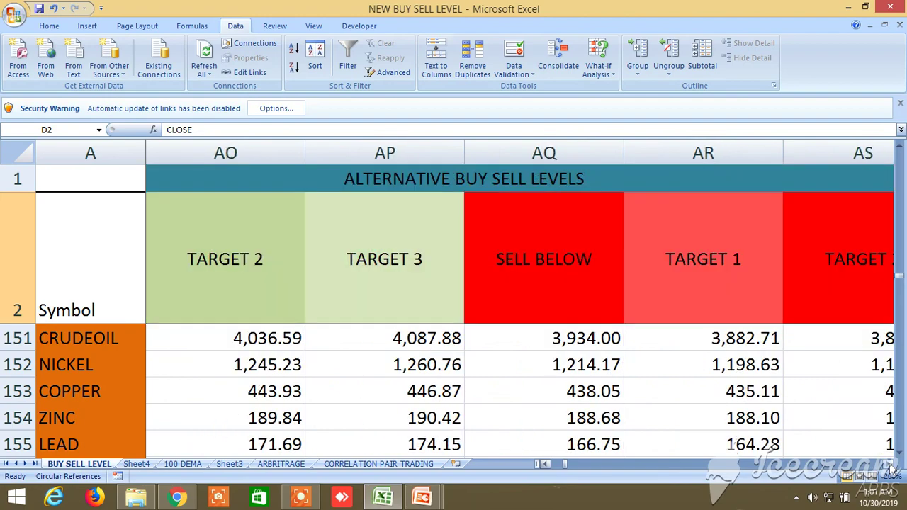
scroll(891, 471, right, 13)
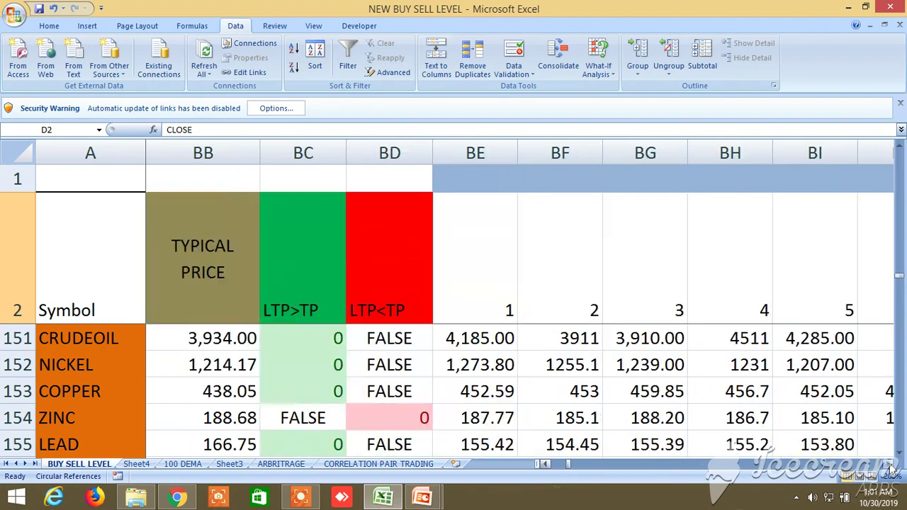
scroll(892, 471, right, 20)
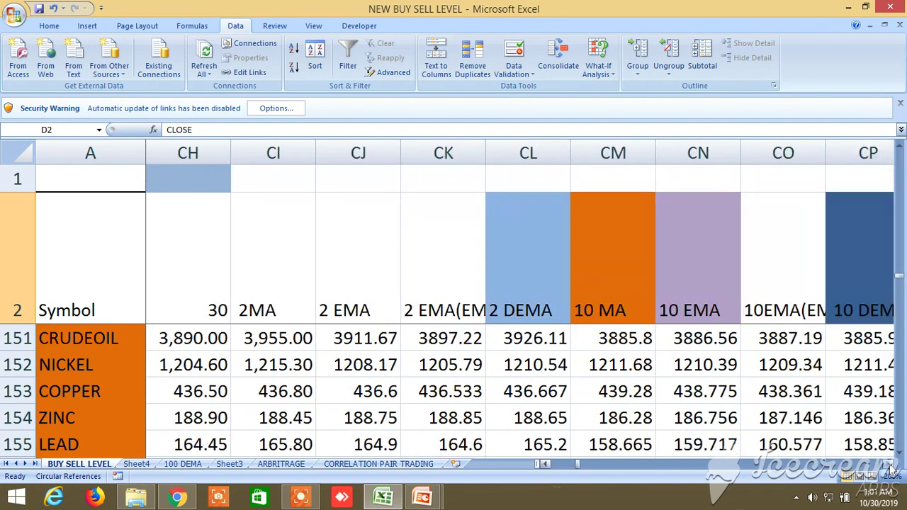
scroll(892, 470, right, 20)
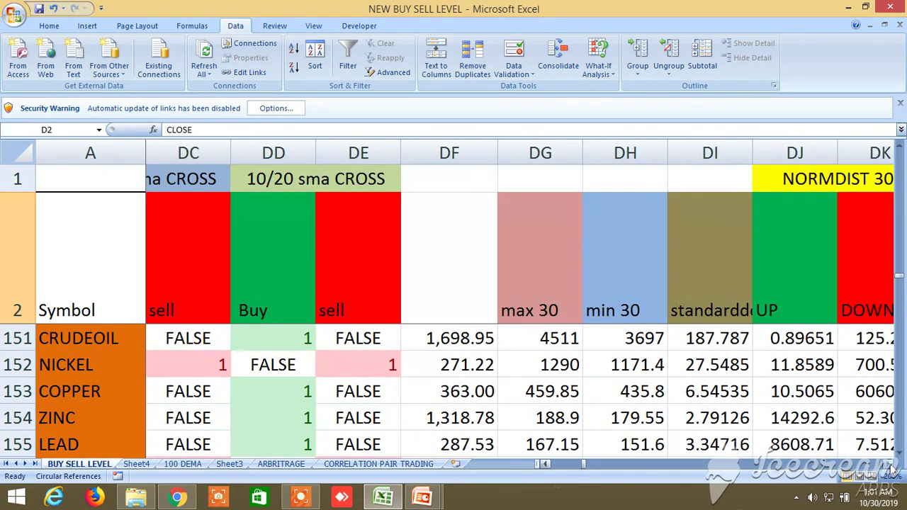
scroll(892, 470, right, 20)
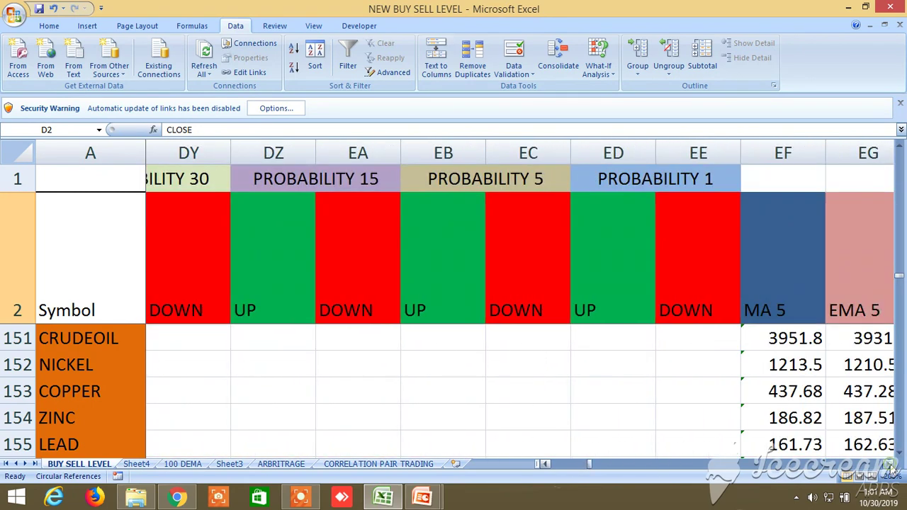
scroll(892, 470, right, 16)
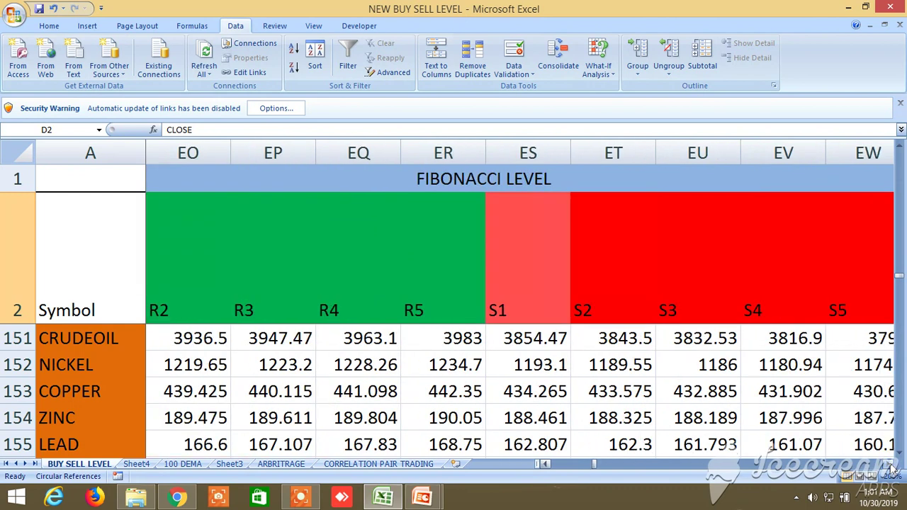
scroll(892, 471, right, 1)
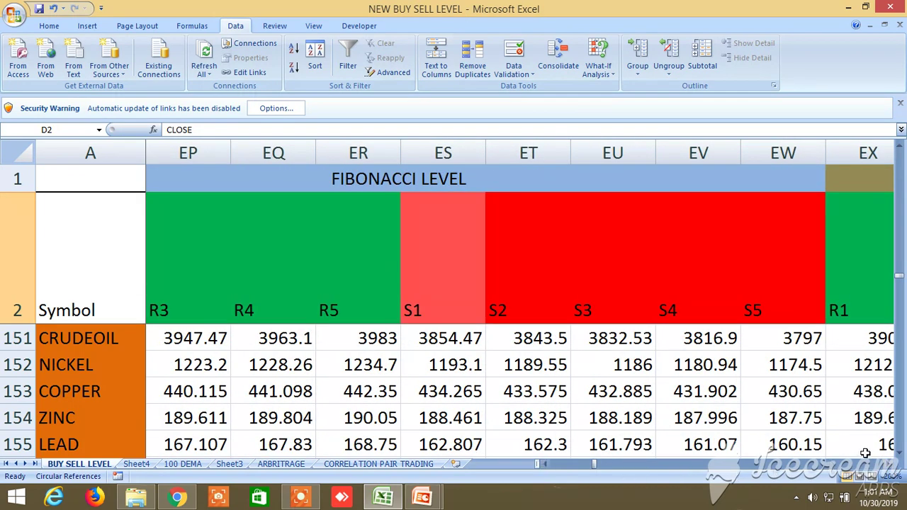
Review the FIBONACCI LEVEL supports and the PIVOT POINT columns for the commodity rows, then return to the HIGH, LOW and CLOSE columns.
scroll(887, 468, right, 4)
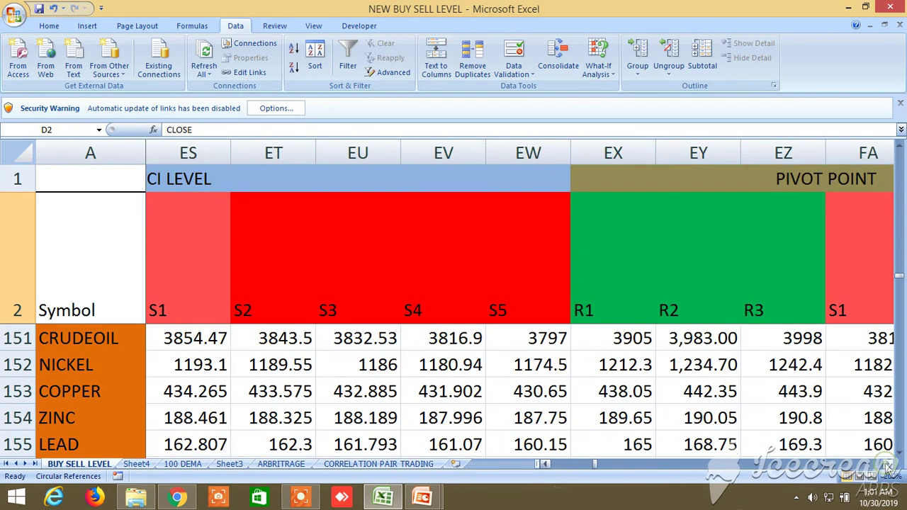
scroll(887, 468, right, 2)
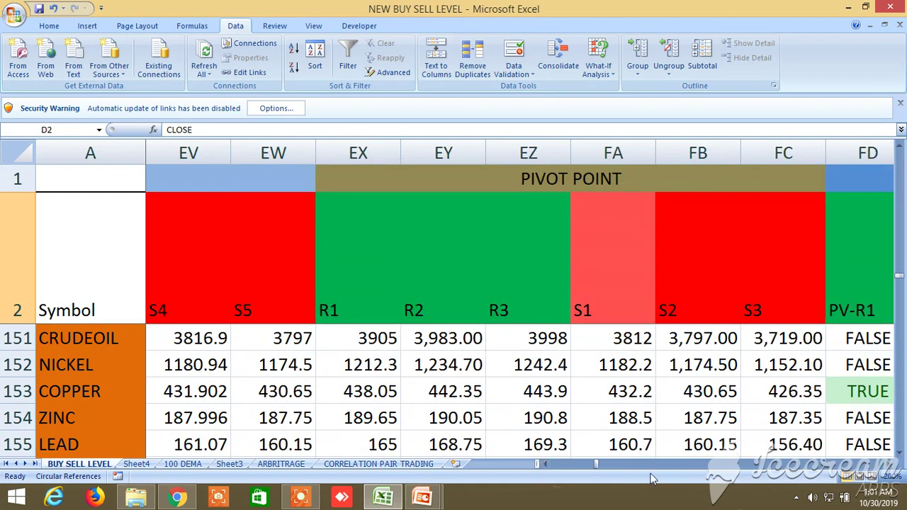
drag(601, 466, 544, 472)
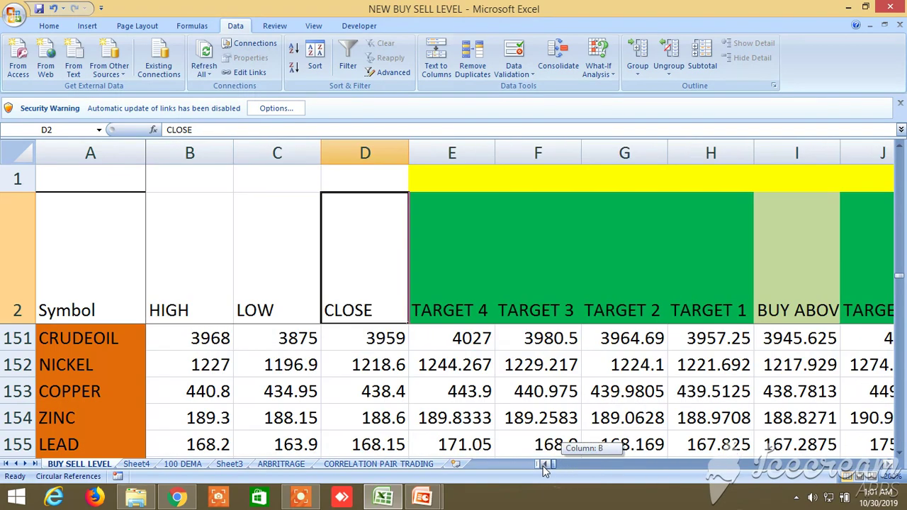
Browse the remaining commodity rows down to GOLD and NATURAL GAS in the HIGH, LOW, CLOSE and target columns.
click(900, 454)
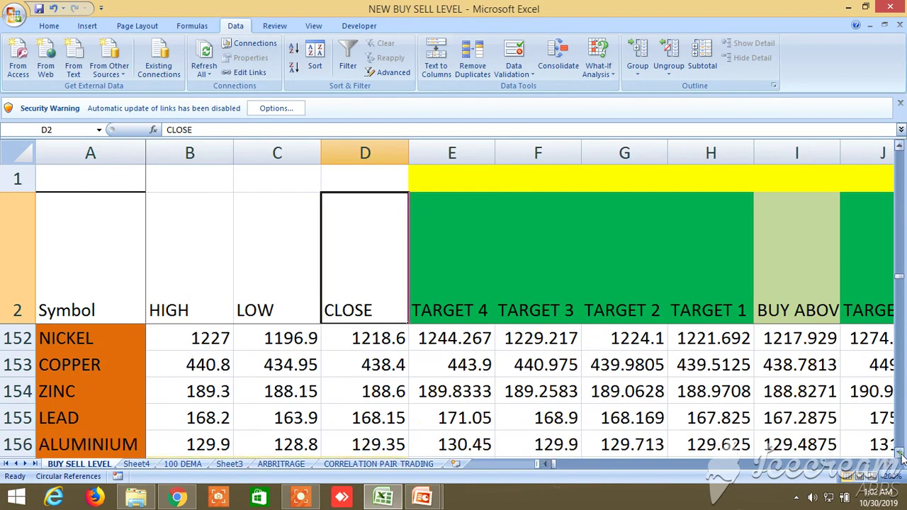
click(900, 454)
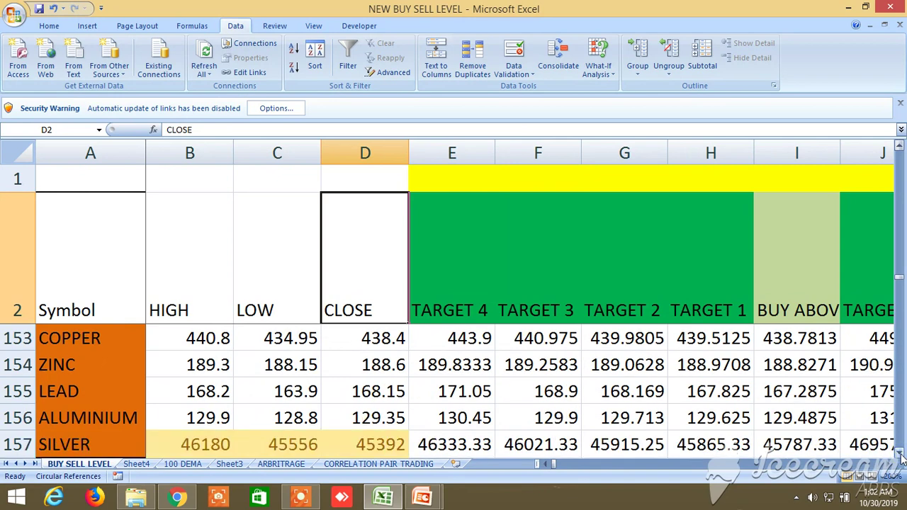
click(900, 454)
click(900, 454)
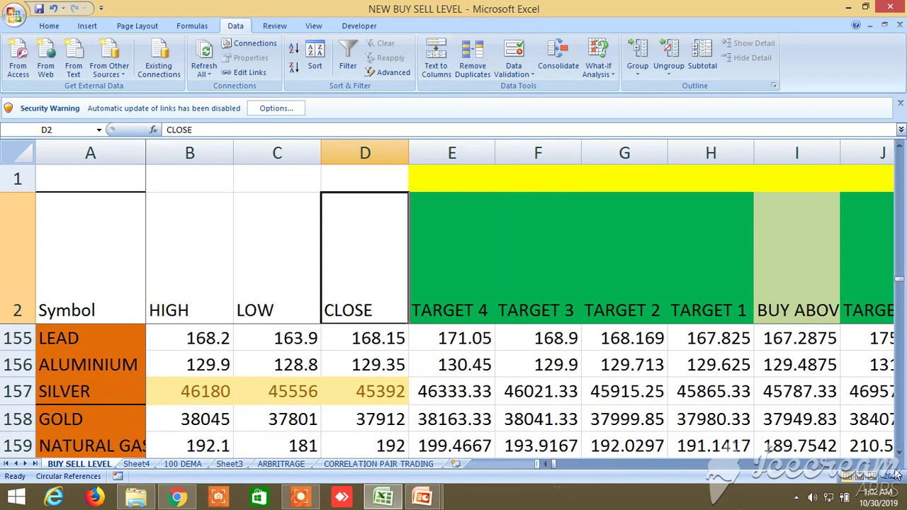